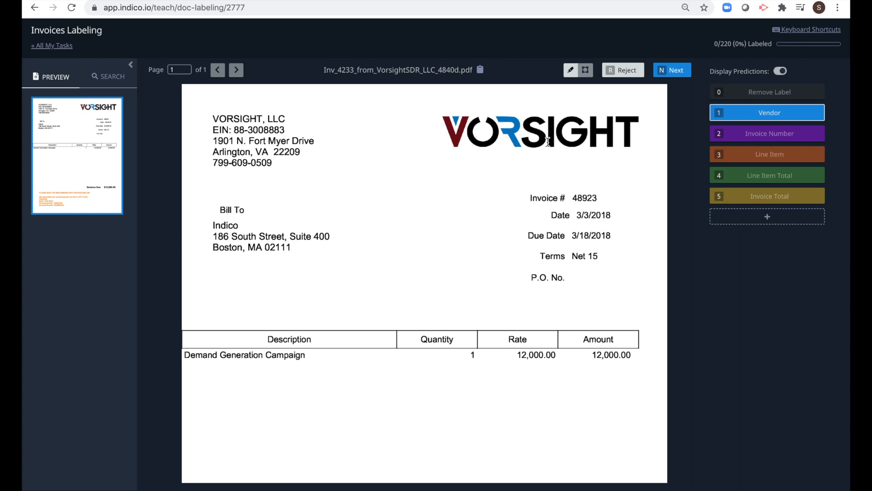
Tag VORSIGHT, LLC as vendor, 48923 as invoice number, and Demand Generation Campaign as a line item
left_click_drag(210, 117, 296, 116)
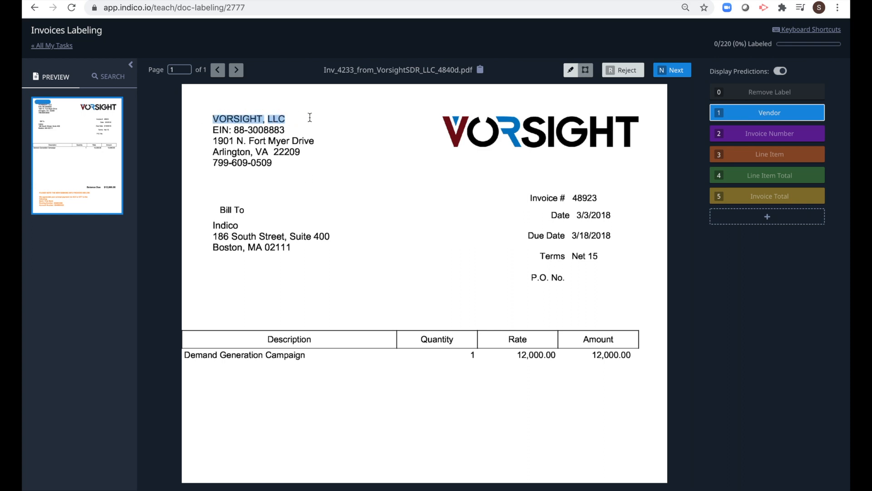
left_click(749, 135)
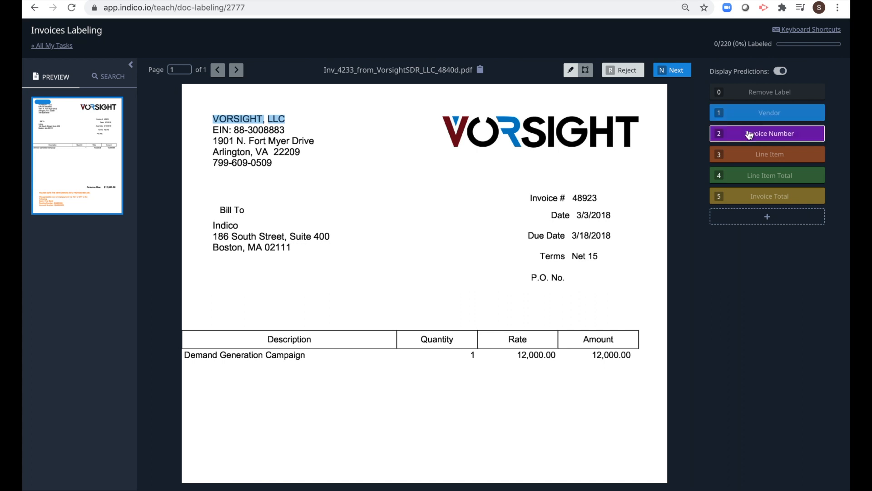
left_click_drag(572, 197, 602, 196)
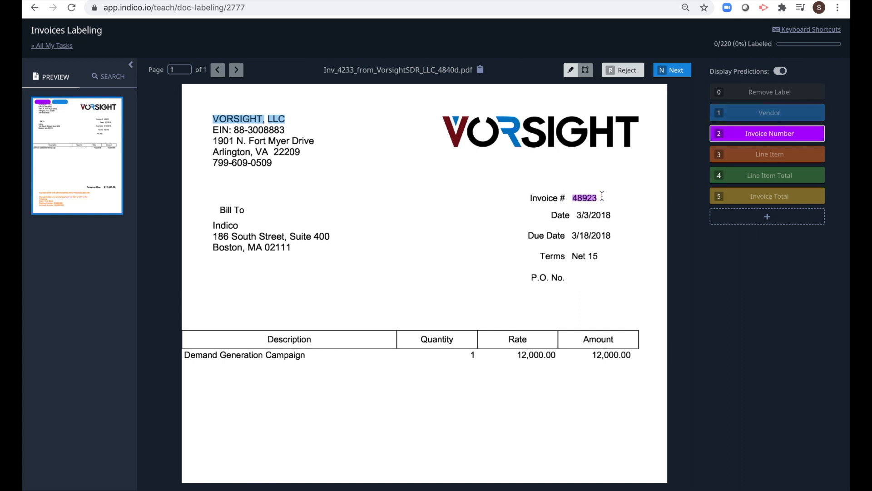
left_click(750, 157)
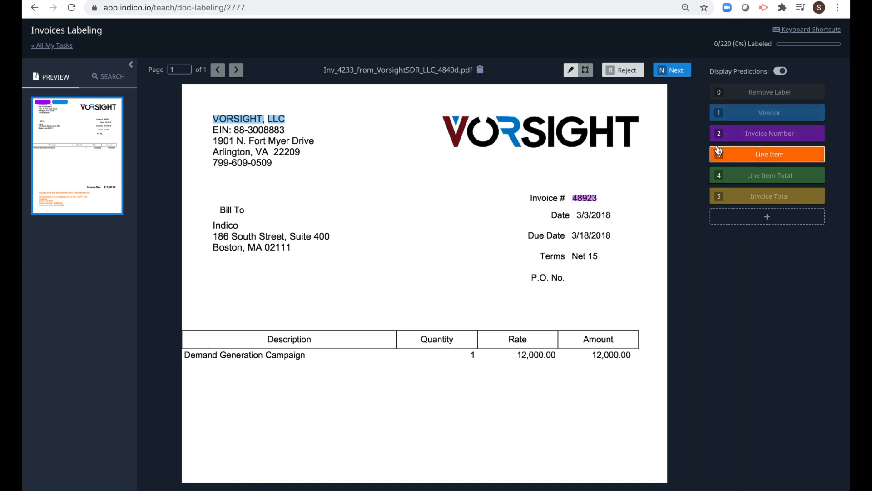
left_click(586, 71)
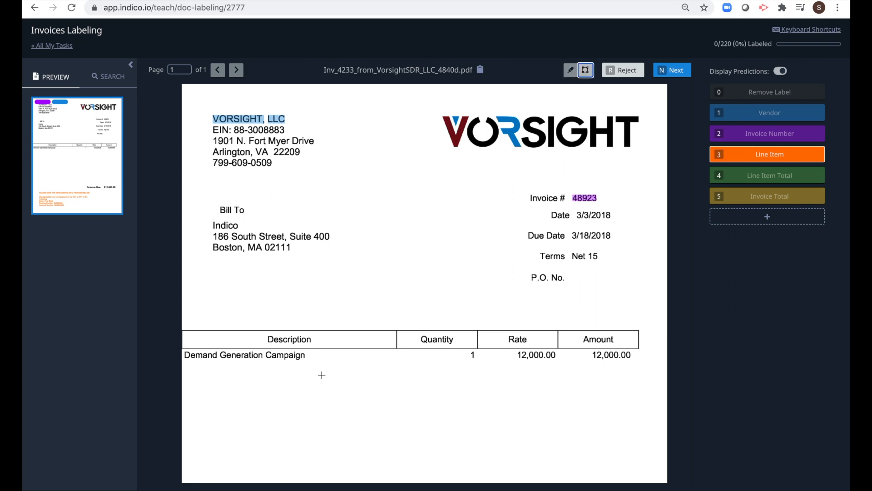
left_click_drag(182, 349, 330, 374)
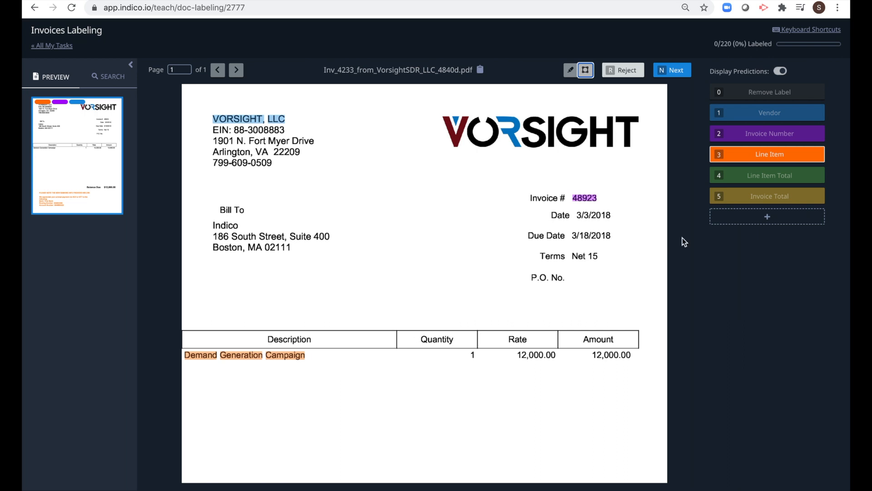
Tag 12,000.00 as the line item total and the $12,000.00 balance due as invoice total, then submit
left_click(775, 181)
left_click_drag(588, 351, 648, 370)
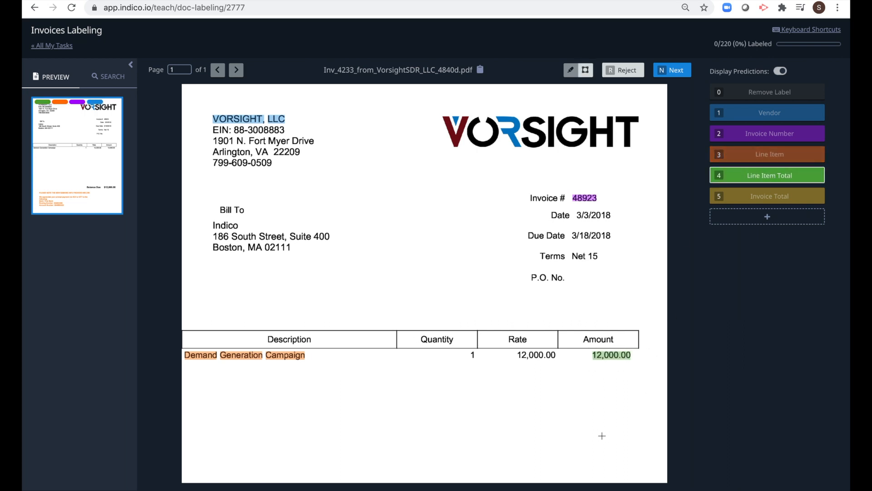
scroll(603, 435, "down", 5)
left_click(747, 198)
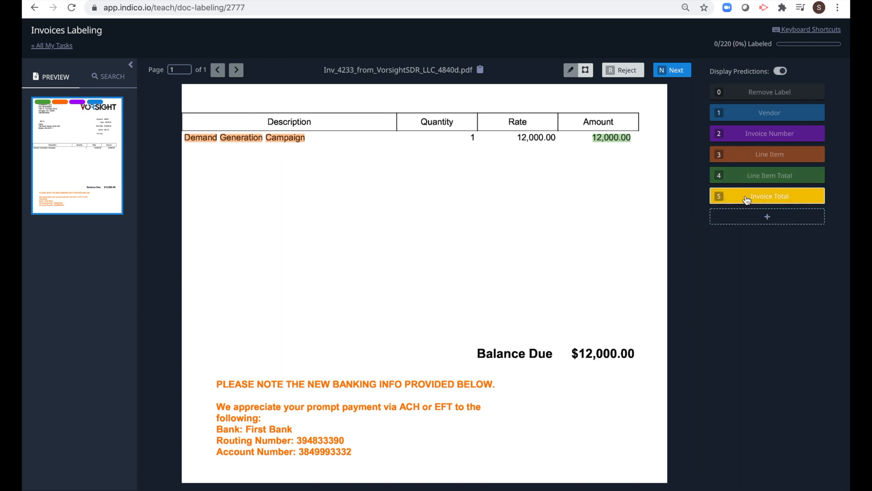
left_click_drag(571, 340, 646, 366)
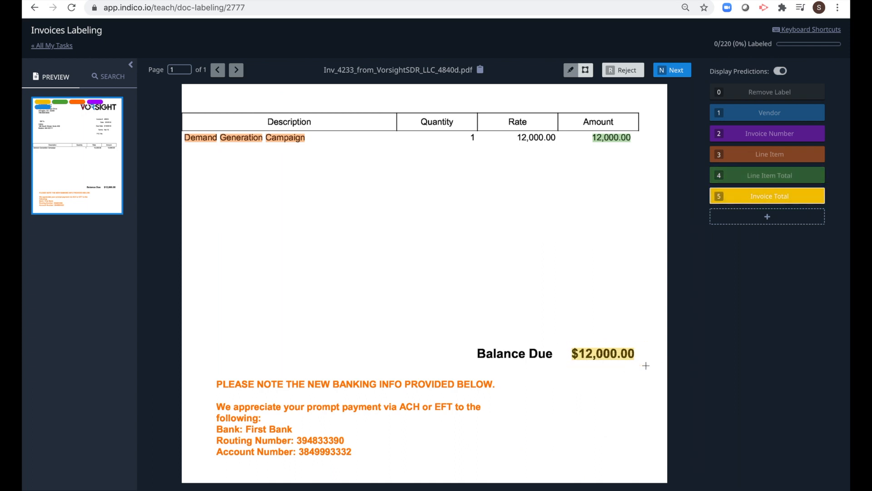
left_click(676, 71)
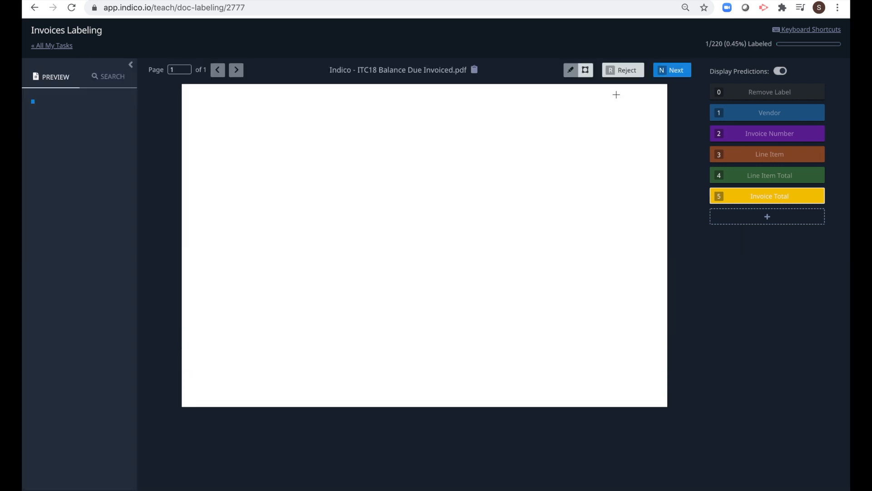
Tag InsureTech Connect as vendor, 122 as invoice number, and the sponsor/exhibit package as a line item
left_click(771, 119)
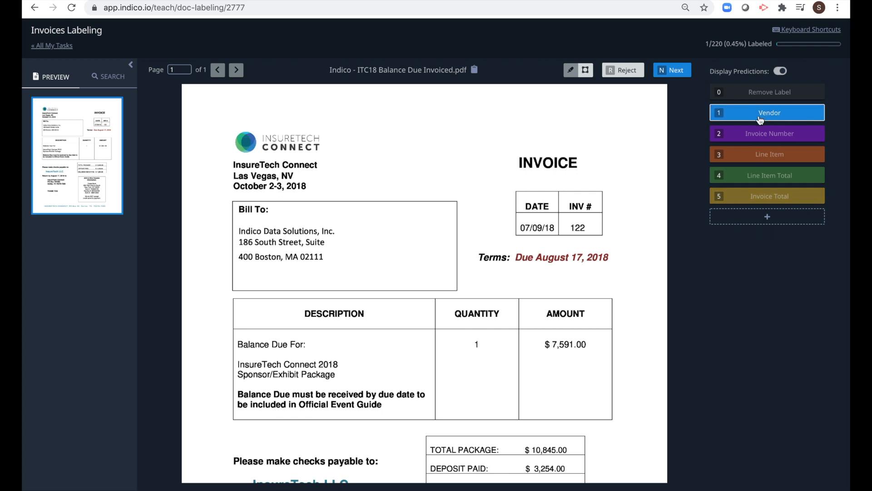
left_click_drag(231, 160, 327, 171)
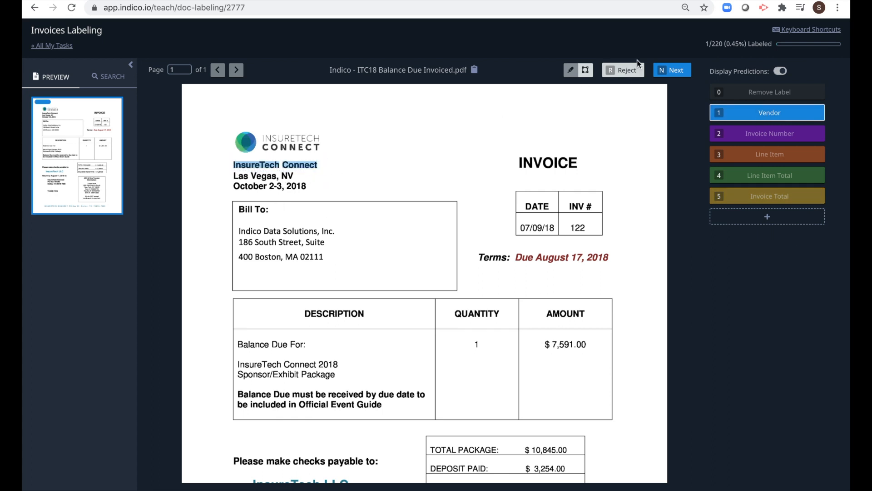
left_click(570, 73)
left_click(754, 142)
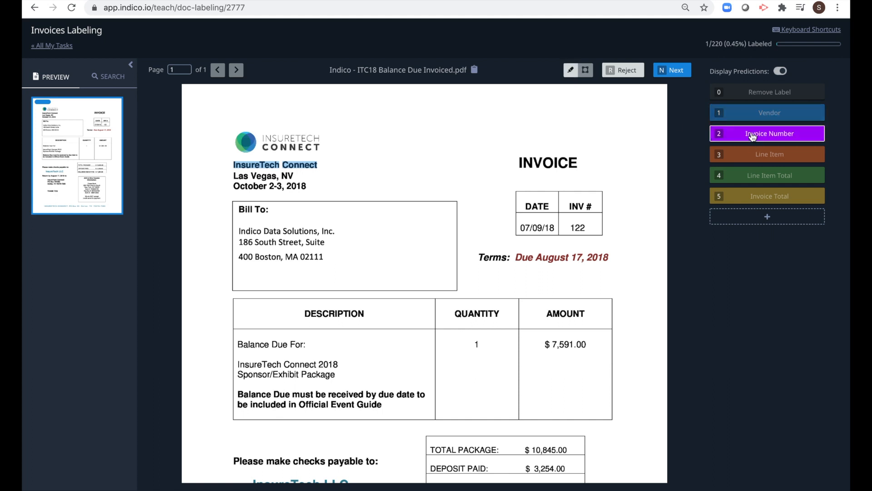
double_click(578, 227)
left_click(727, 161)
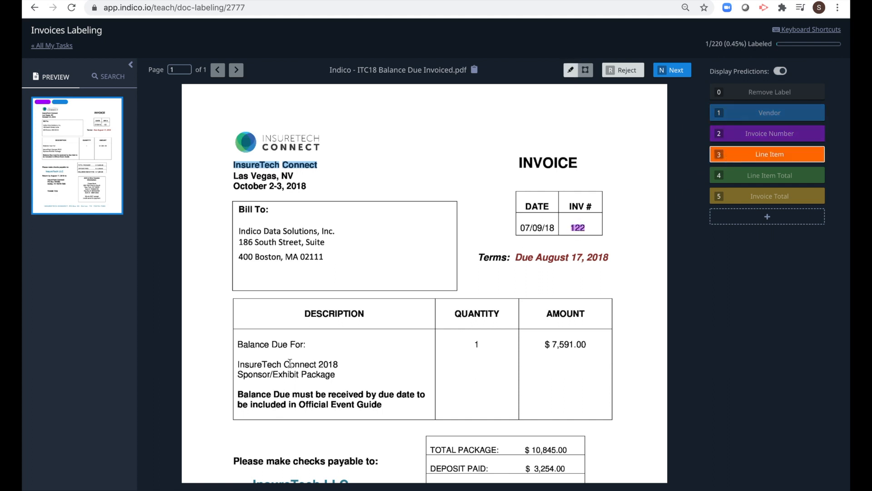
left_click_drag(237, 363, 337, 373)
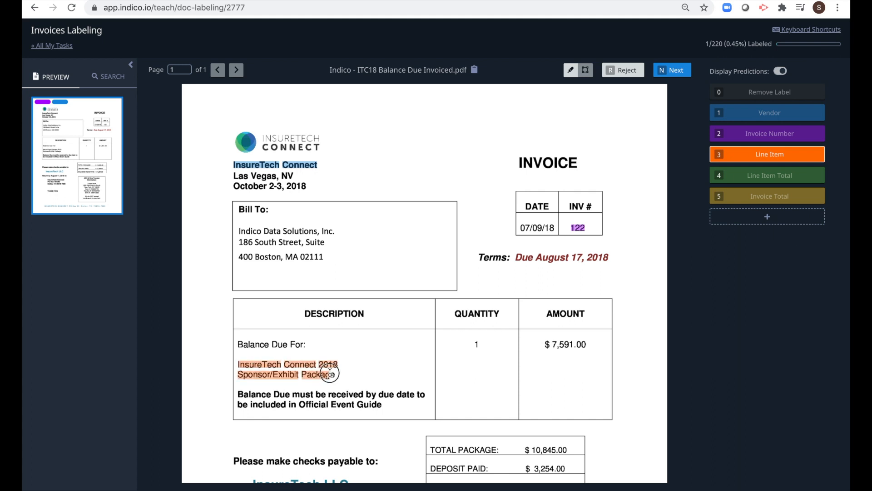
Tag $7,591.00 as the line item total and $10,845.00 as the invoice total, then submit
left_click(768, 180)
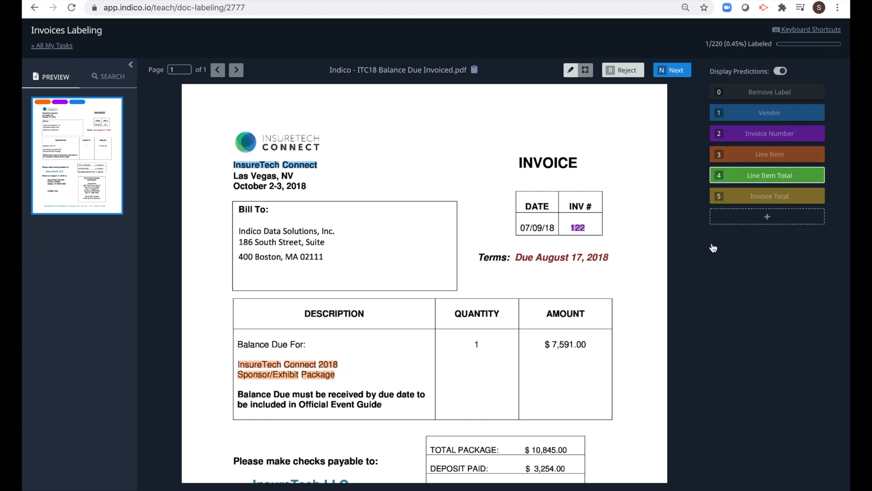
left_click_drag(538, 344, 593, 344)
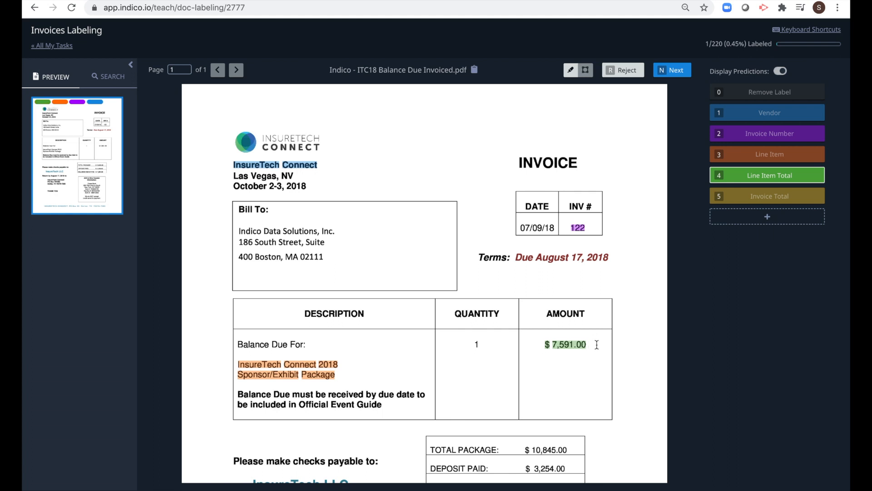
scroll(602, 390, "down", 4)
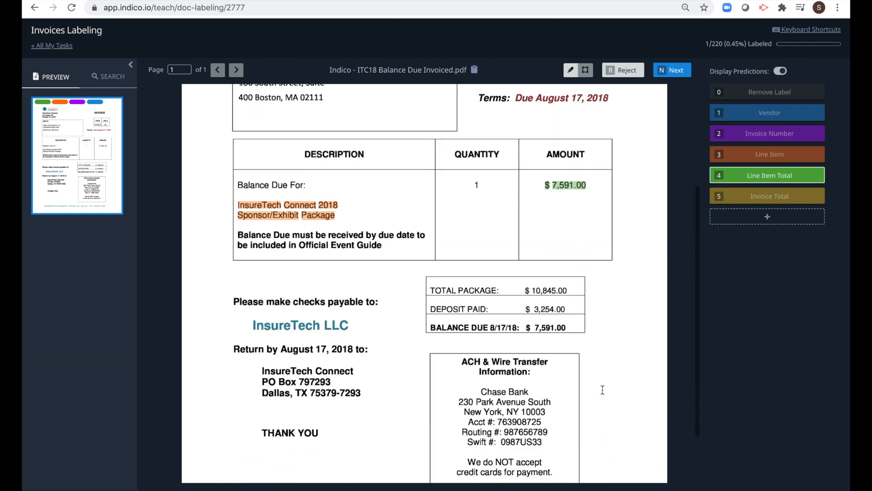
left_click(770, 200)
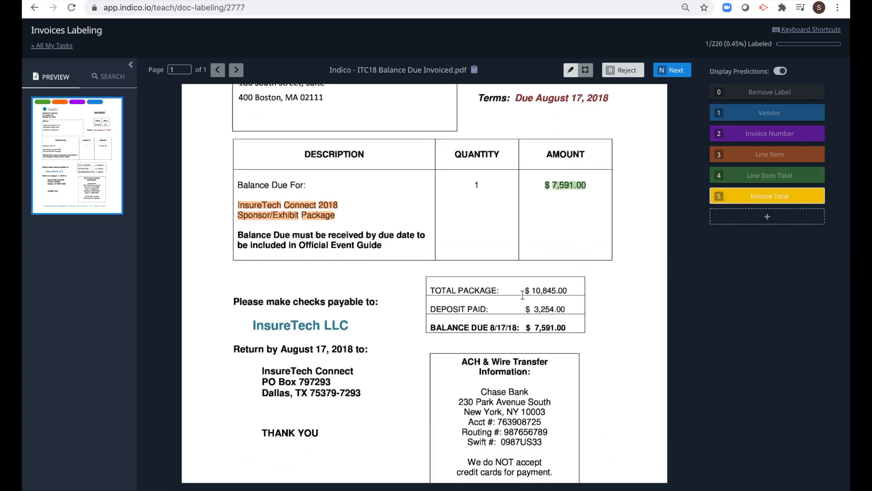
left_click_drag(523, 291, 569, 291)
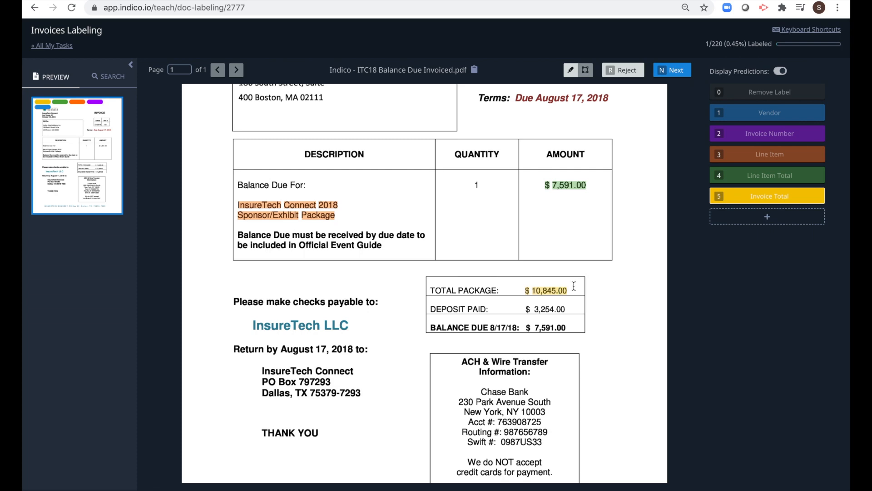
left_click(671, 71)
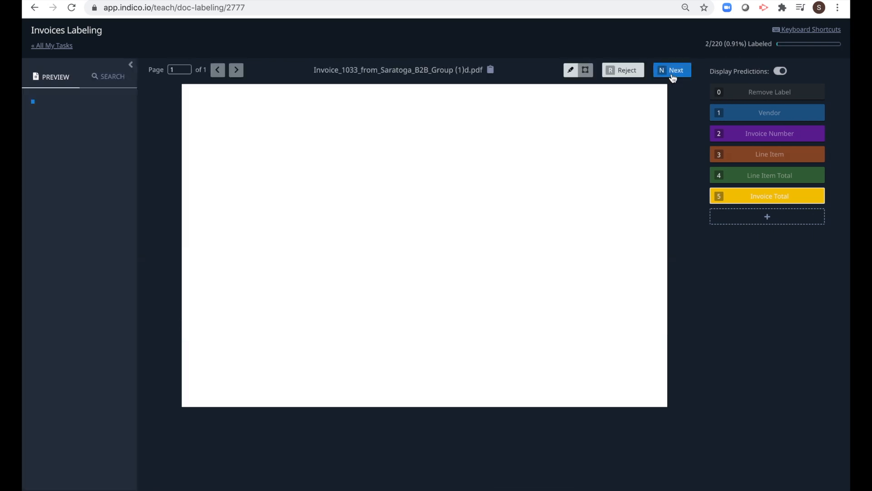
key("1")
left_click_drag(349, 164, 396, 172)
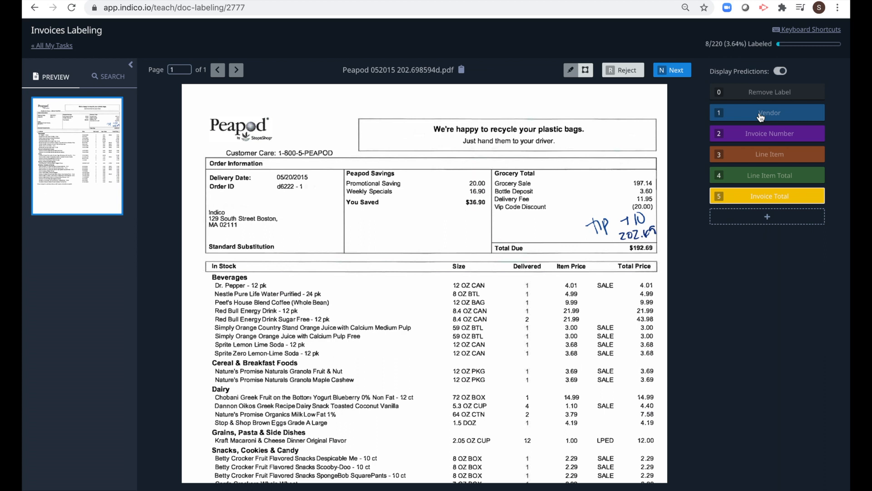
left_click(761, 117)
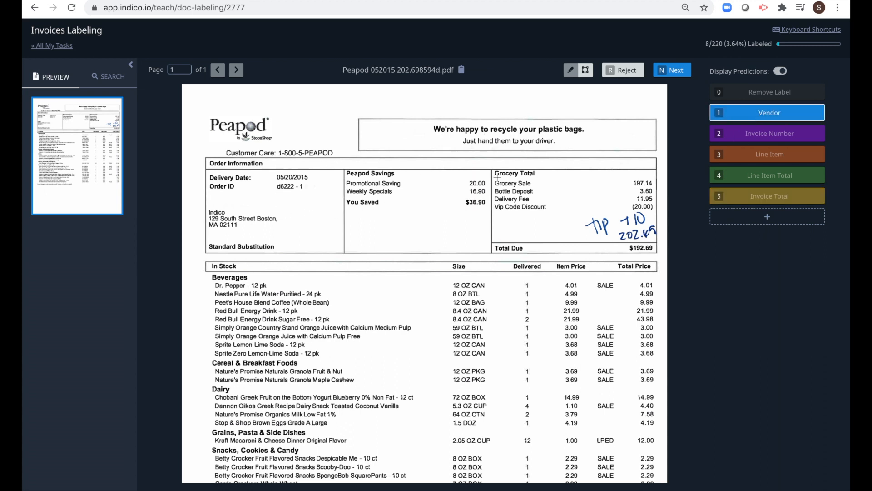
left_click(725, 132)
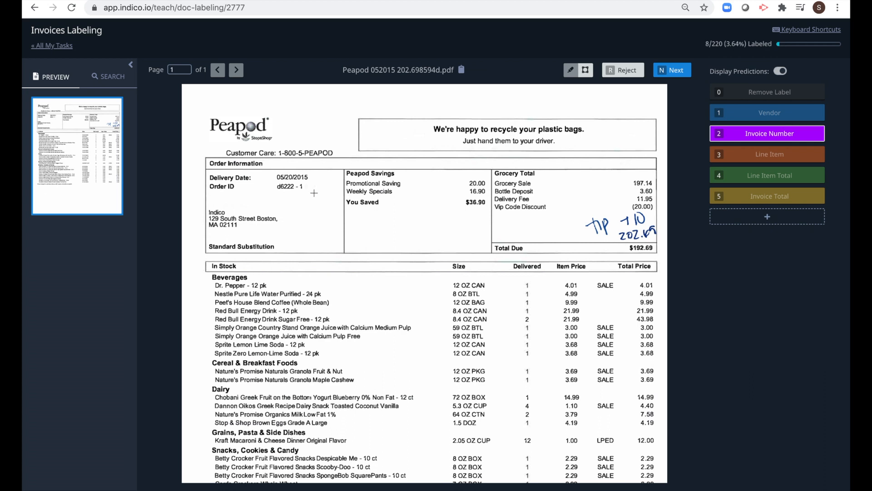
left_click_drag(269, 182, 318, 199)
left_click(797, 156)
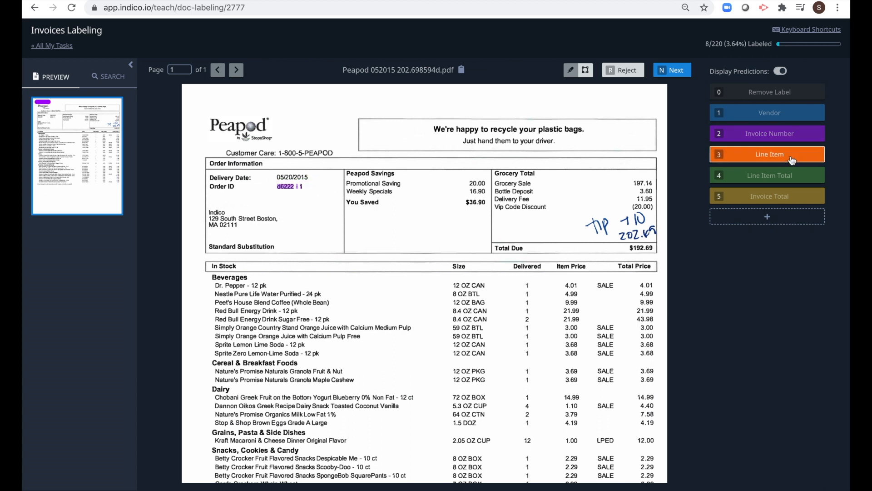
Box the Beverages rows, both granola rows and the Chobani yogurt row as Line Items
left_click_drag(207, 280, 432, 356)
scroll(393, 365, "down", 4)
scroll(394, 365, "down", 1)
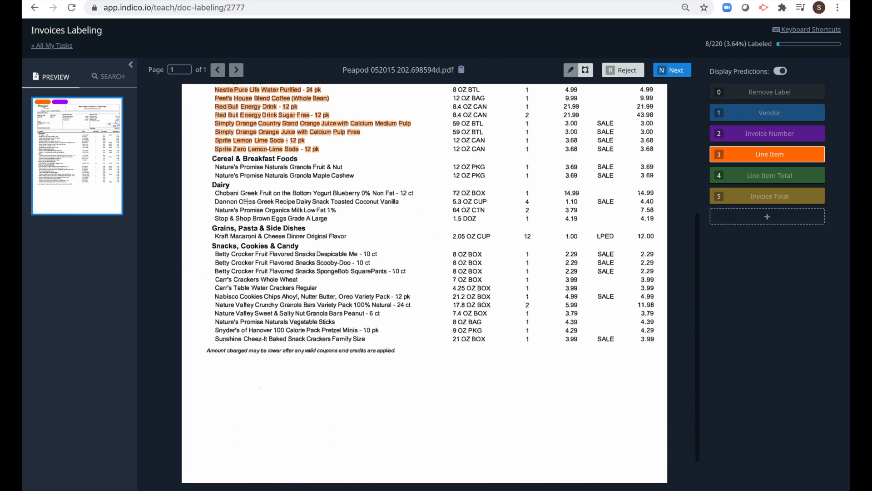
left_click_drag(214, 163, 370, 181)
left_click_drag(214, 191, 313, 200)
left_click_drag(314, 201, 424, 225)
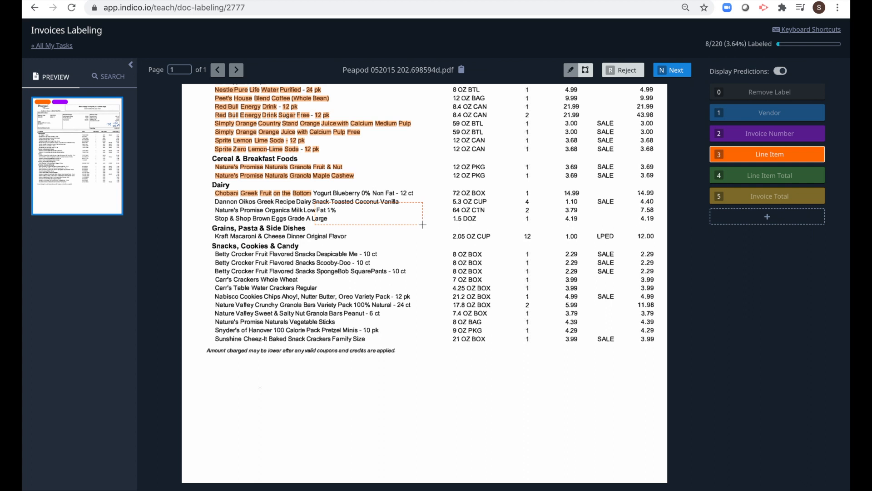
Box the remaining Dairy and the Snacks product names as Line Items
left_click_drag(212, 190, 432, 224)
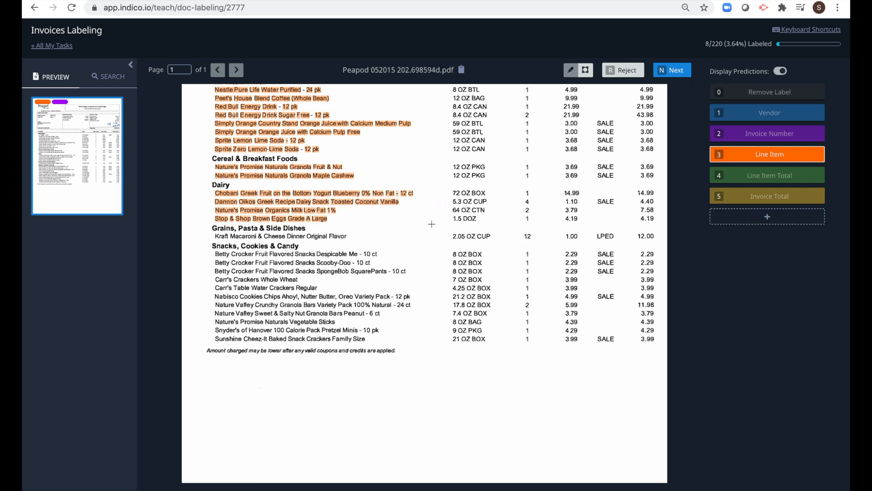
scroll(287, 228, "down", 1)
left_click_drag(214, 201, 354, 206)
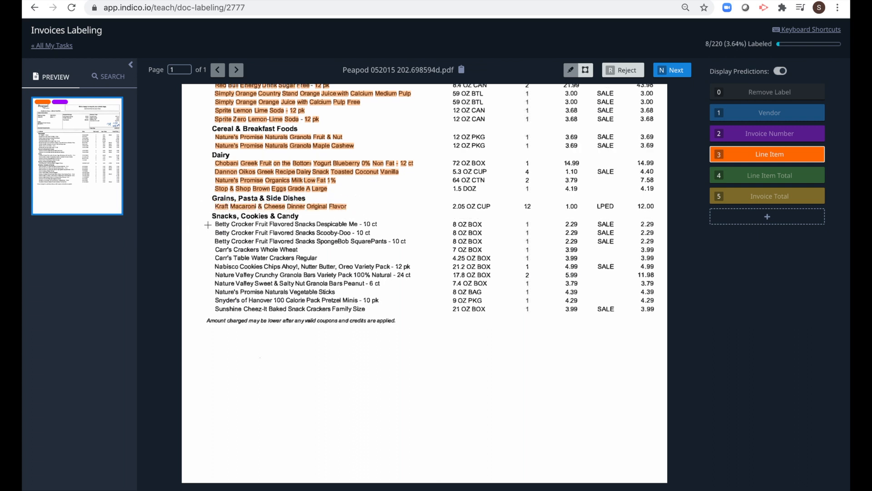
left_click_drag(213, 219, 425, 315)
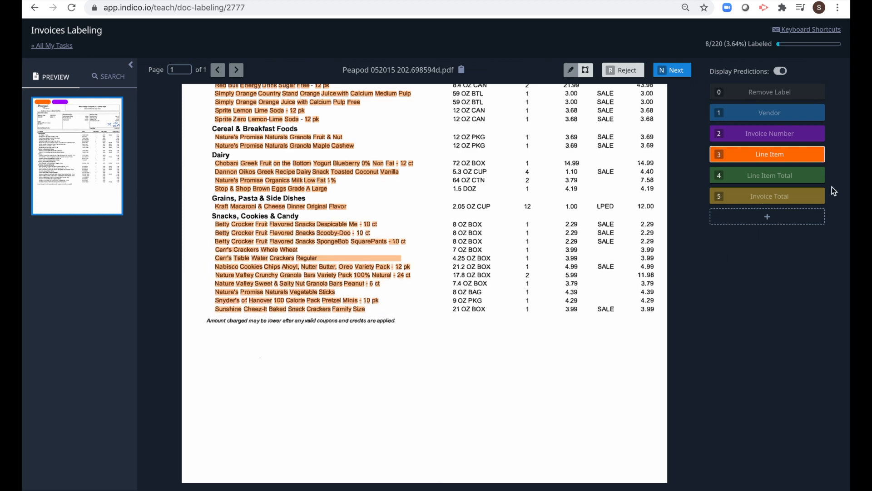
left_click(793, 179)
Box the Total Price column amounts, including the last rows, as Line Item Totals
scroll(549, 268, "up", 4)
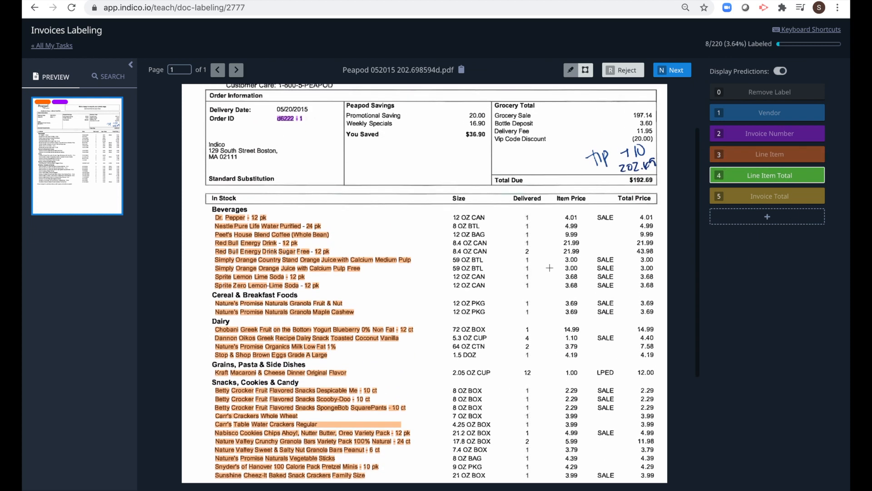
left_click_drag(638, 211, 658, 462)
scroll(658, 449, "down", 3)
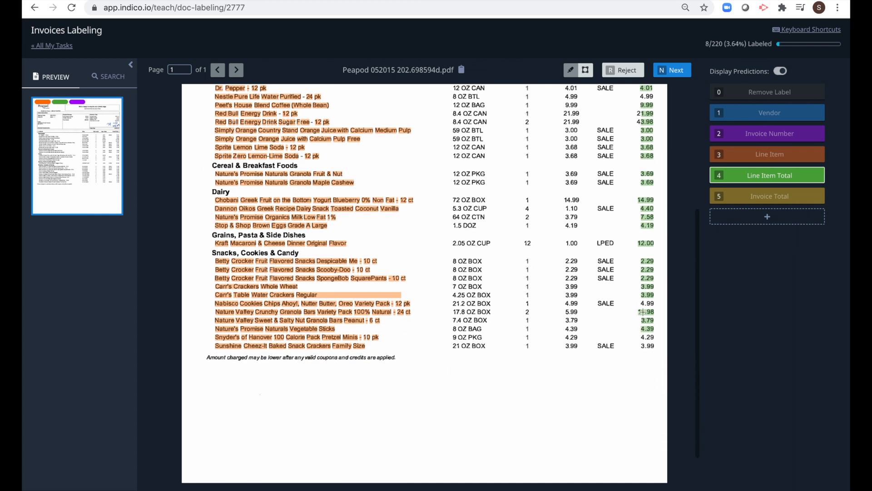
left_click_drag(636, 336, 659, 358)
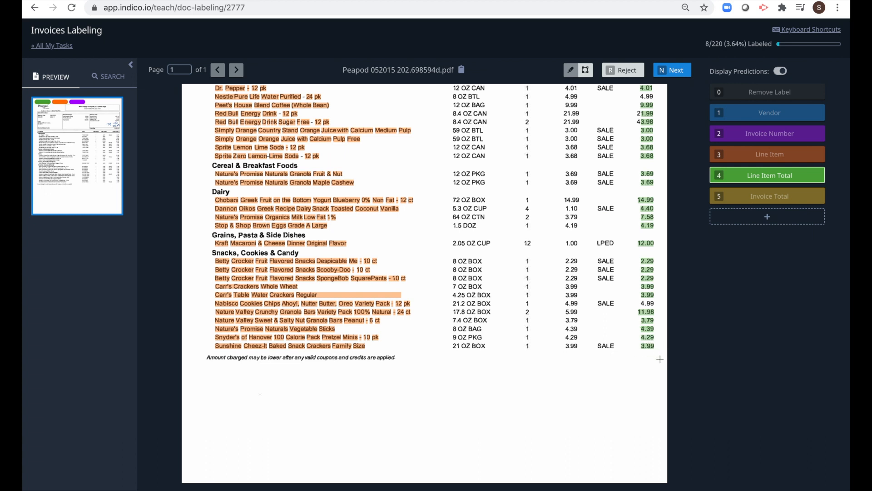
left_click(742, 195)
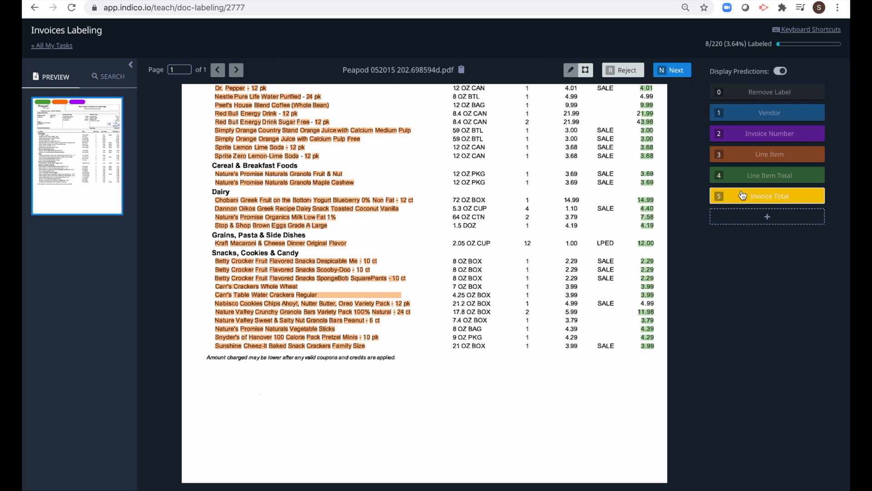
Mark $192.69 as the Peapod invoice total and submit the invoice
scroll(524, 199, "up", 4)
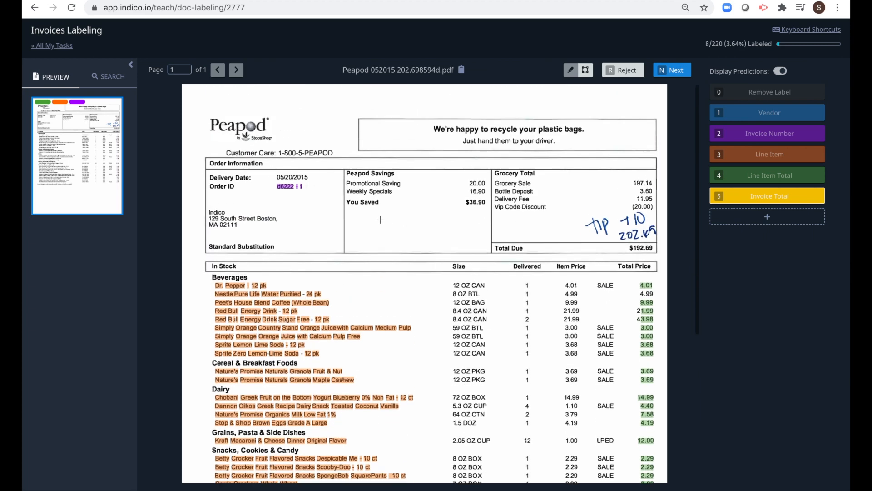
left_click_drag(625, 243, 658, 260)
left_click(672, 70)
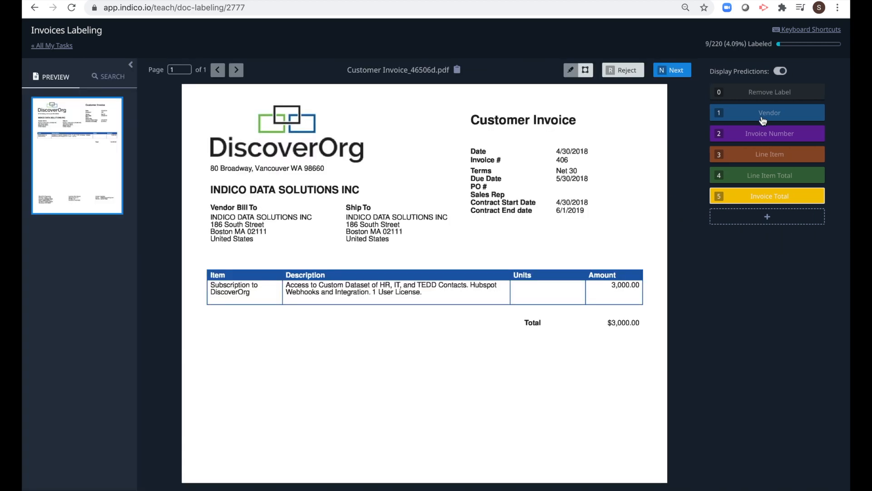
Quickly label vendor, totals and other fields on the next few invoices, submitting each
left_click(763, 121)
scroll(442, 403, "down", 10)
scroll(442, 403, "up", 10)
left_click_drag(552, 155, 573, 165)
left_click(767, 154)
left_click(767, 196)
left_click(672, 70)
left_click_drag(382, 135, 542, 150)
left_click(768, 196)
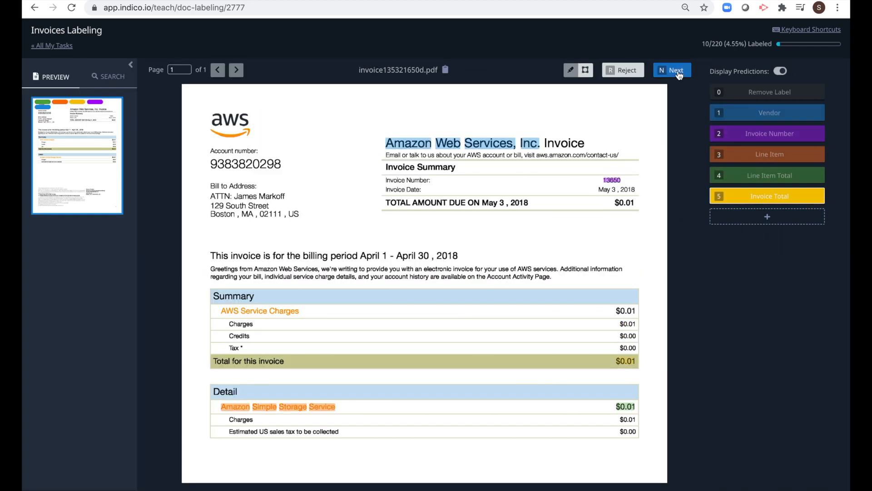
left_click(677, 73)
left_click(763, 180)
left_click(673, 70)
Mark the West invoice's total, submit it, and label the next invoice until Boston Organics loads
left_click(768, 134)
left_click(768, 197)
left_click_drag(614, 317, 661, 331)
left_click(673, 70)
left_click(768, 134)
left_click(767, 175)
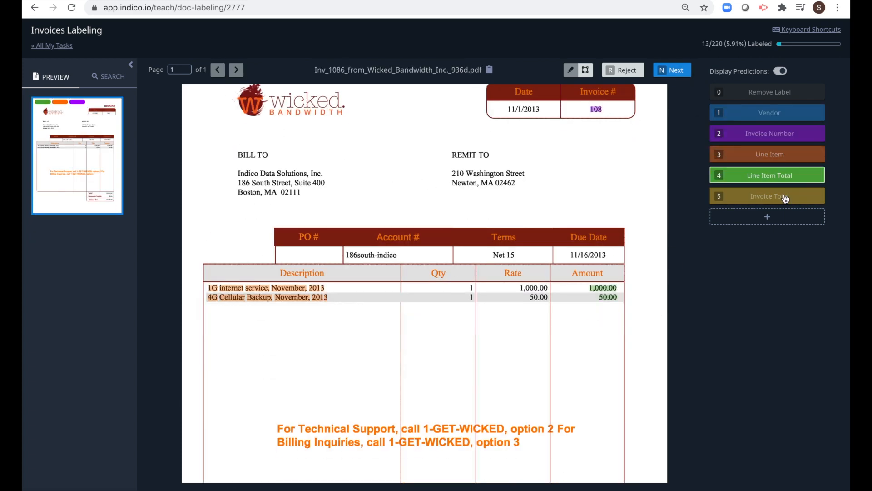
left_click(785, 197)
left_click(673, 70)
left_click(742, 117)
left_click(737, 136)
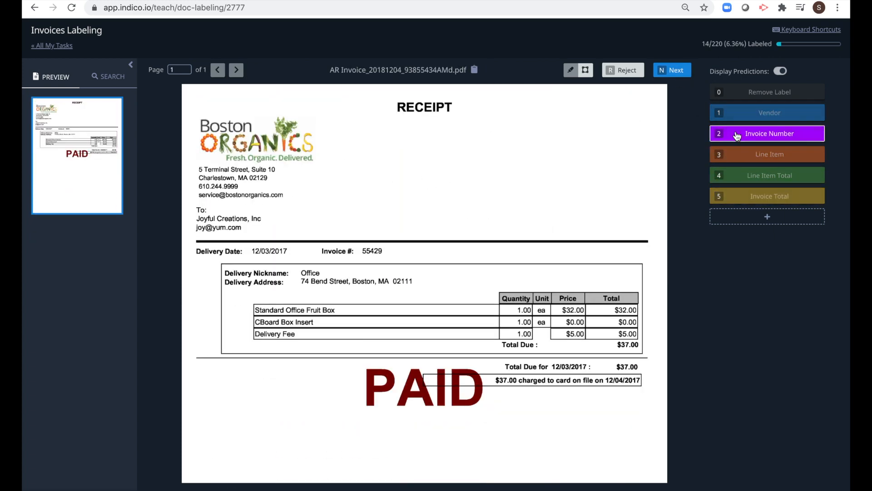
Tag the Boston Organics logo as vendor and 55429 as the invoice number
left_click(734, 115)
left_click_drag(195, 107, 331, 169)
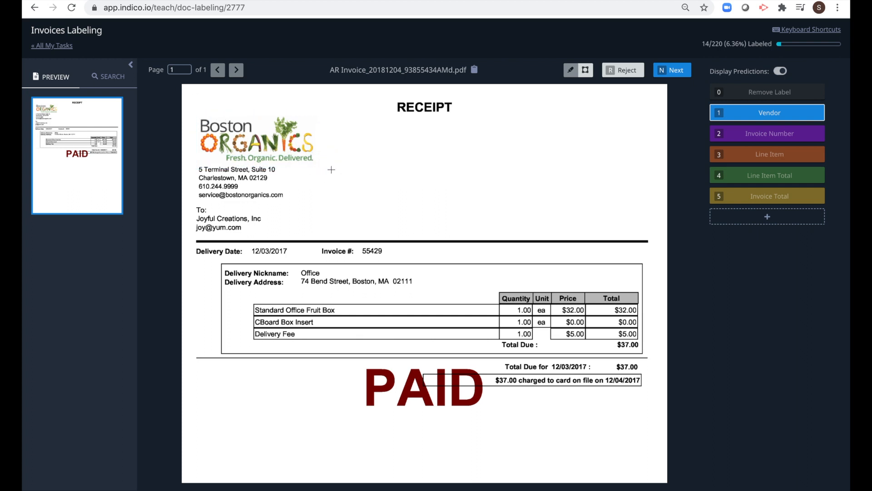
left_click(772, 137)
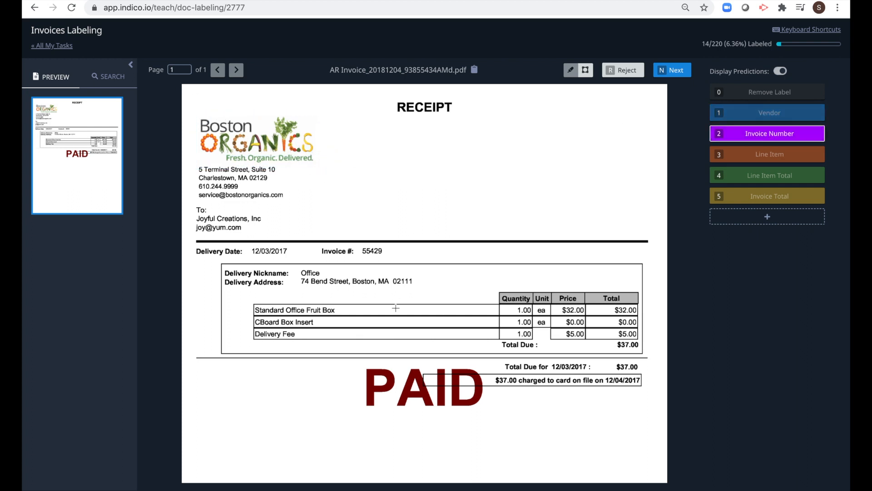
left_click_drag(361, 246, 388, 260)
Tag the three product descriptions as line items and their Total amounts as line item totals
left_click(802, 160)
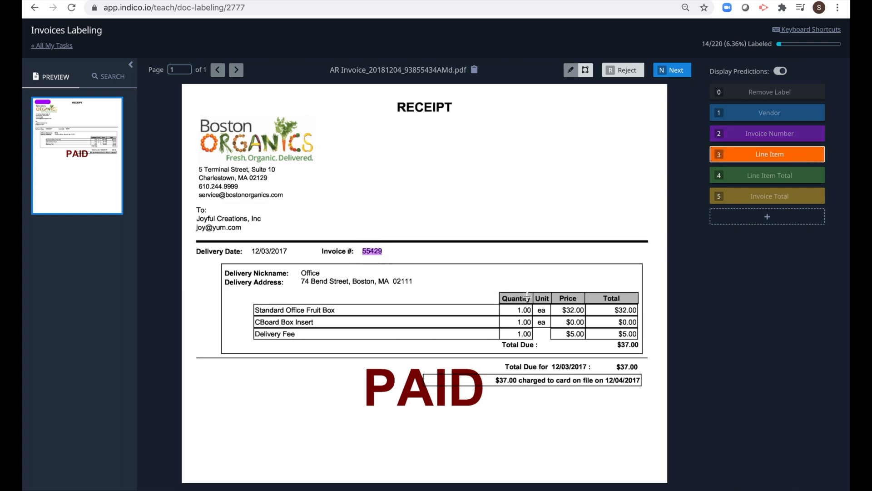
left_click_drag(255, 299, 333, 344)
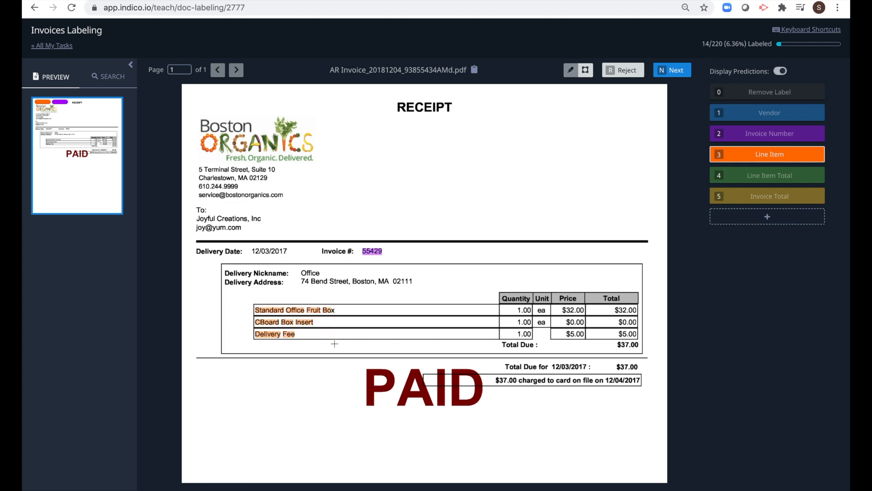
left_click(748, 175)
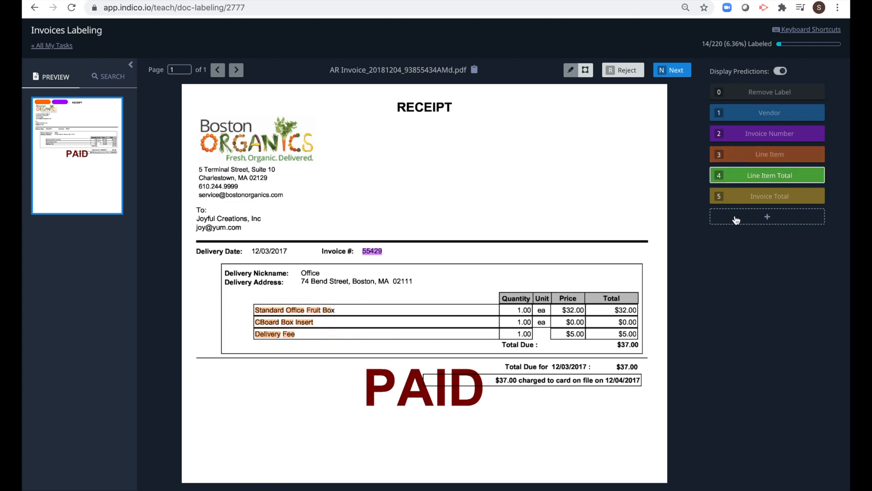
left_click_drag(607, 305, 645, 343)
left_click(776, 201)
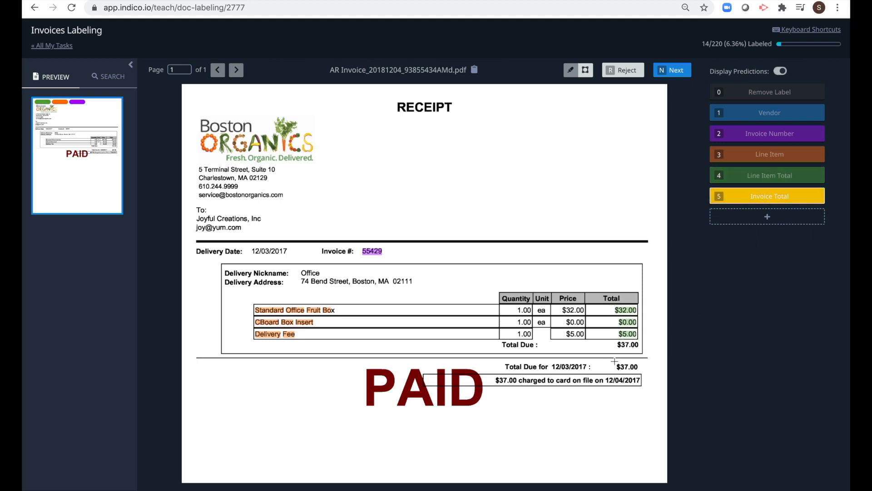
left_click_drag(609, 340, 641, 350)
Mark $37.00 as the receipt's invoice total, submit, and show model predictions on later invoices
left_click_drag(641, 350, 616, 343)
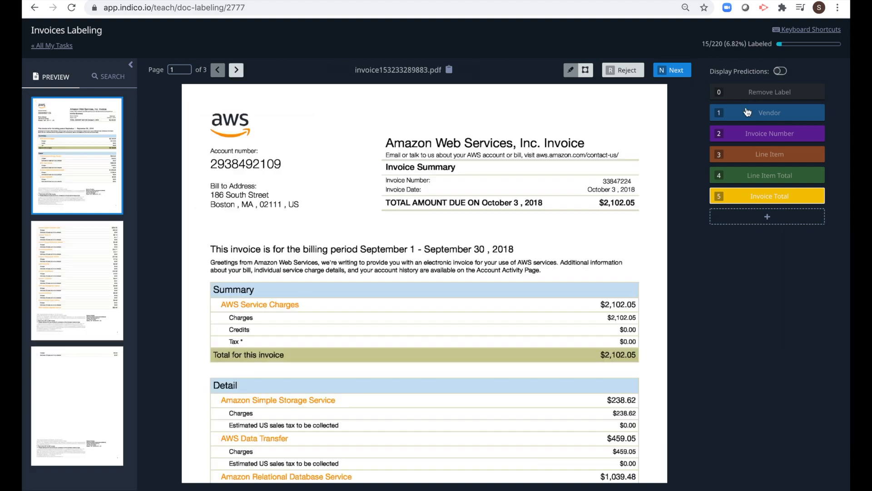
left_click_drag(214, 428, 347, 448)
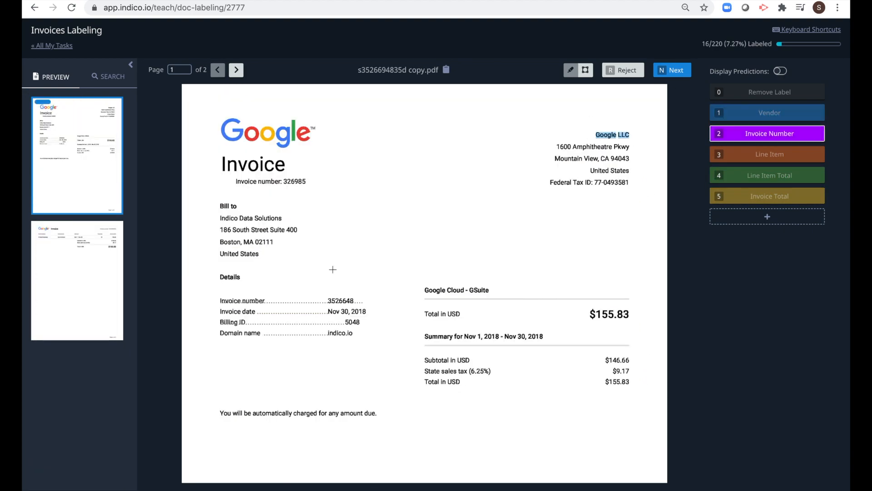
left_click_drag(215, 228, 310, 240)
left_click_drag(311, 240, 310, 239)
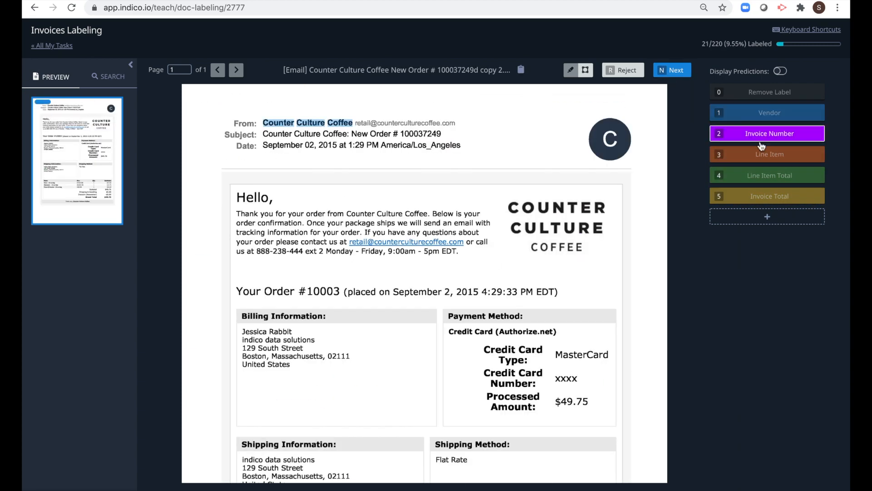
scroll(425, 282, "down", 3)
left_click(672, 70)
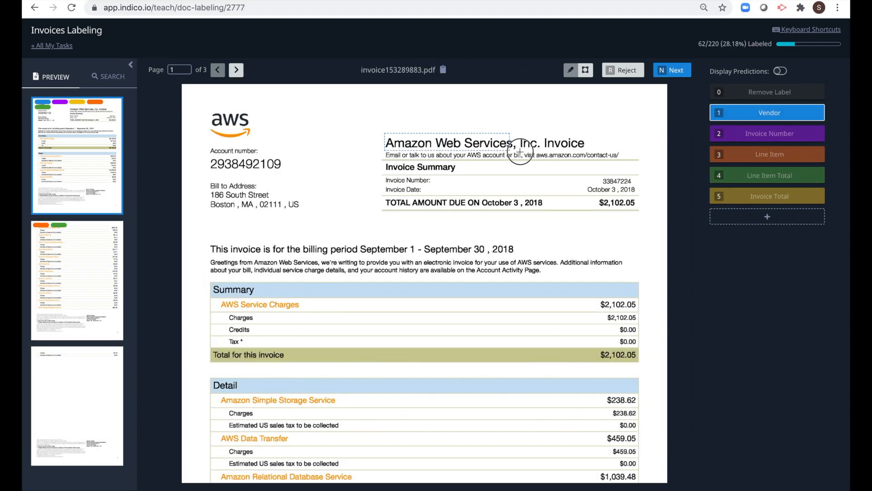
left_click(96, 280)
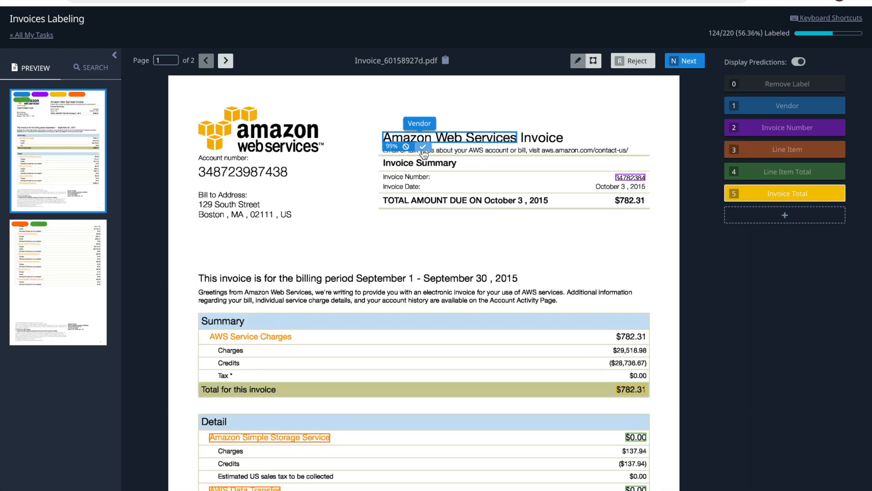
Accept the predicted vendor, invoice number, and S3, SimpleDB and AWS Support (Business) line items
left_click(423, 147)
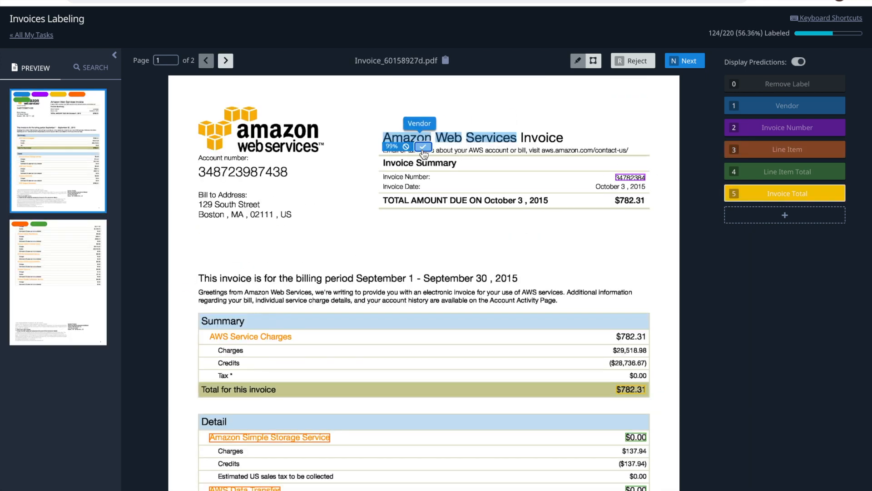
mouse_move(632, 178)
left_click(657, 185)
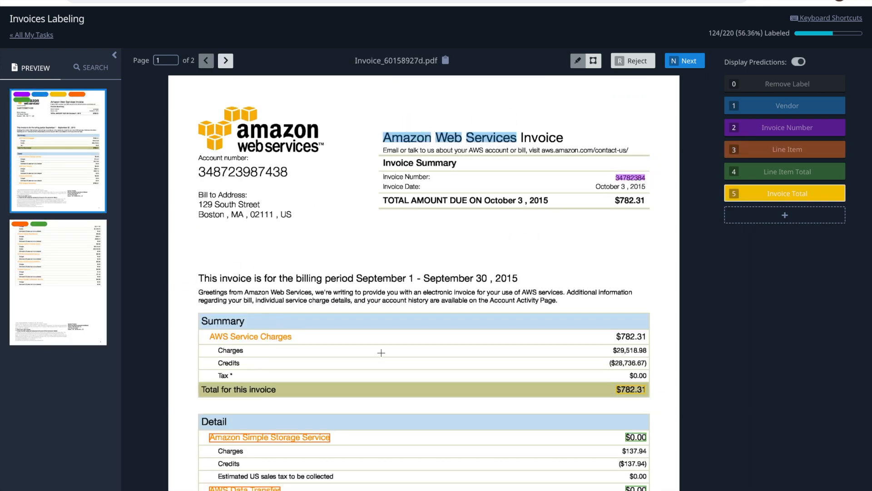
scroll(381, 353, "down", 4)
mouse_move(312, 264)
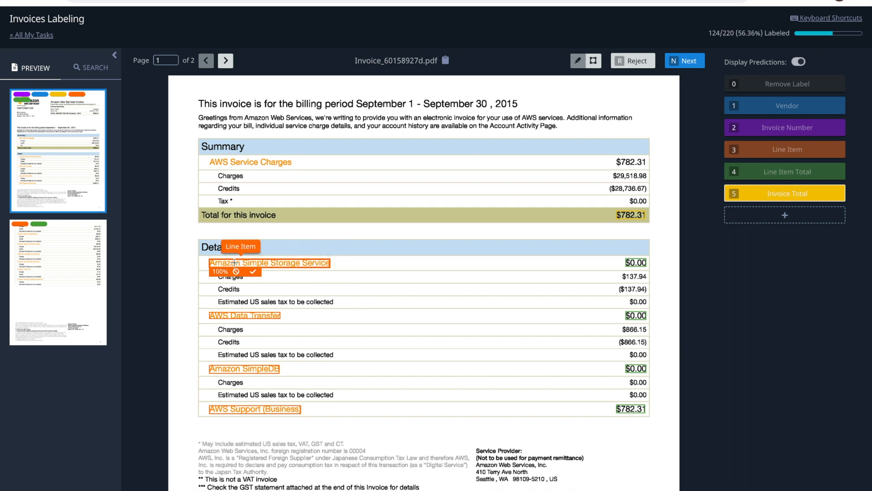
left_click(251, 272)
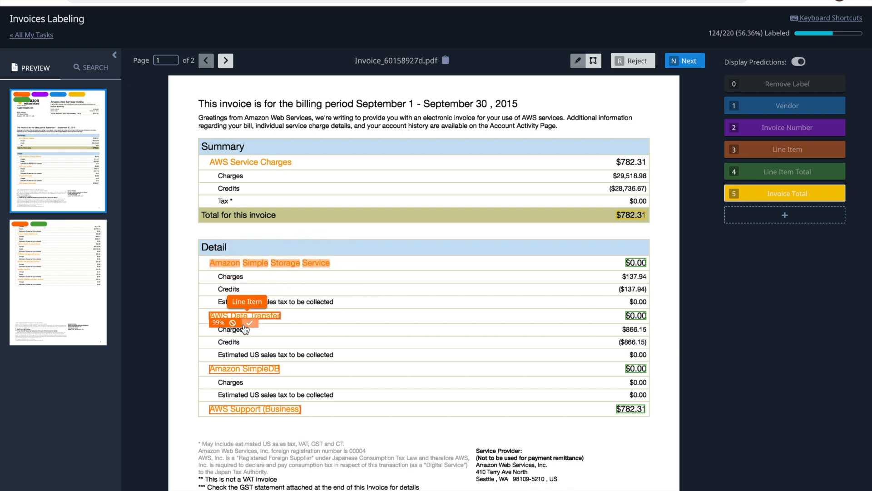
mouse_move(262, 370)
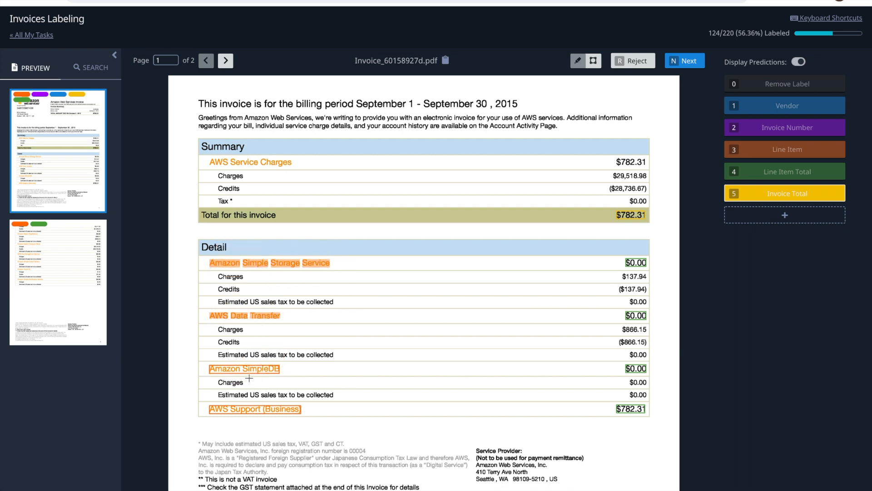
left_click(253, 377)
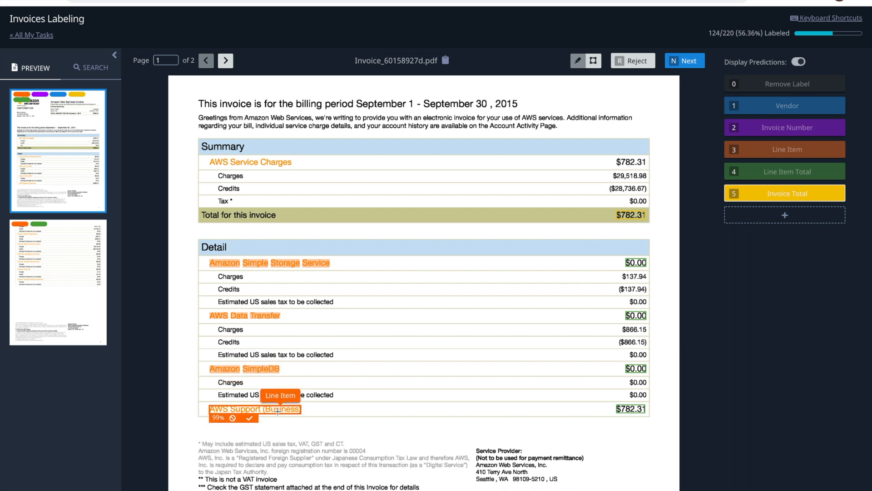
left_click(250, 421)
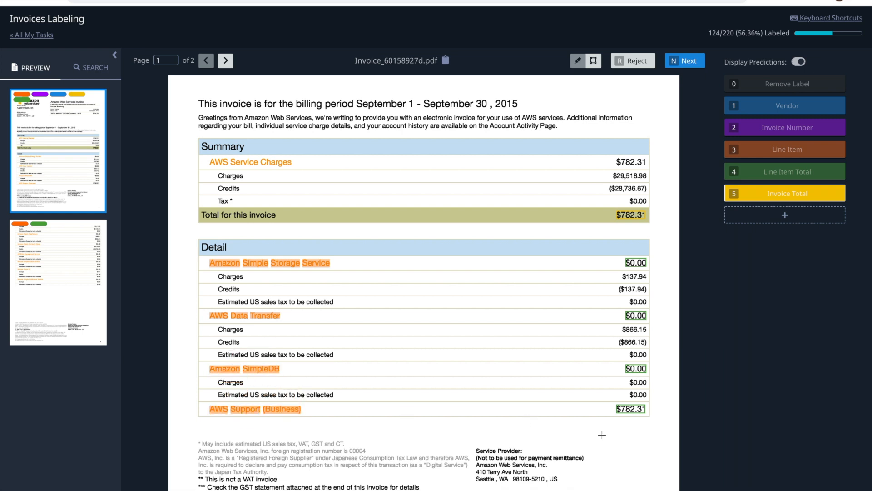
Accept $782.31 and the SimpleDB, Data Transfer and storage $0.00 line item totals
mouse_move(629, 413)
left_click(657, 417)
mouse_move(642, 368)
left_click(671, 379)
mouse_move(639, 315)
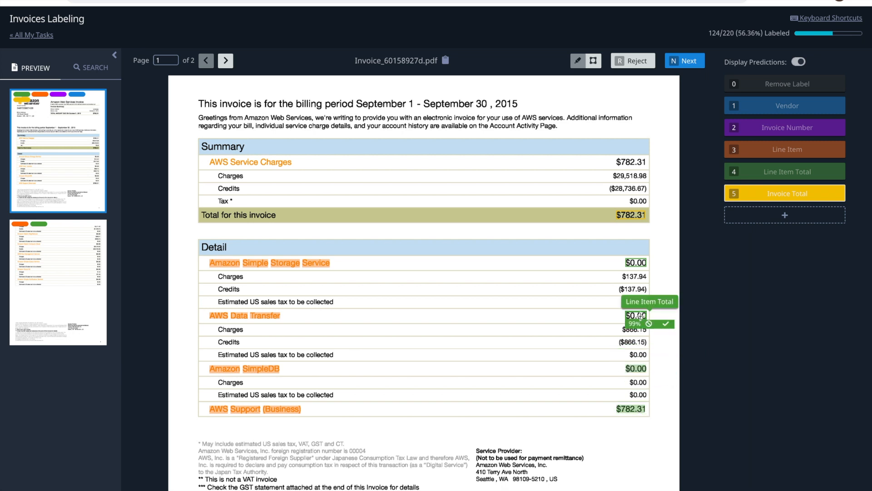
left_click(666, 324)
mouse_move(667, 261)
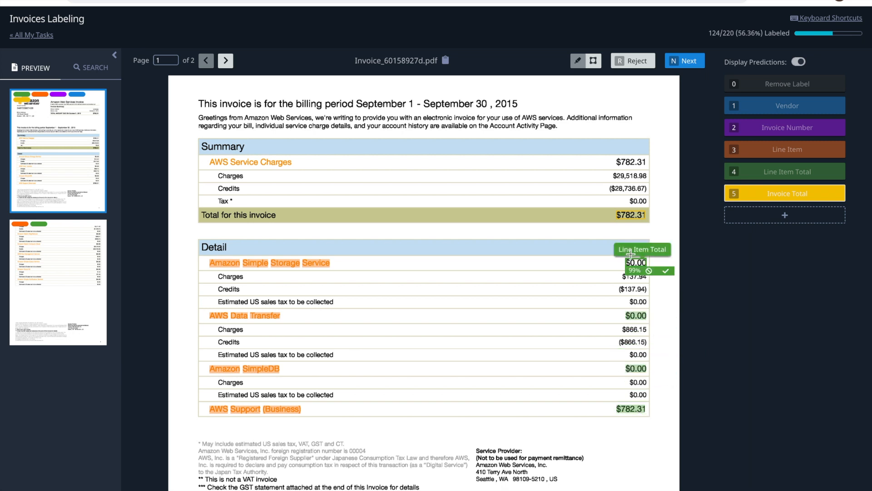
left_click(667, 271)
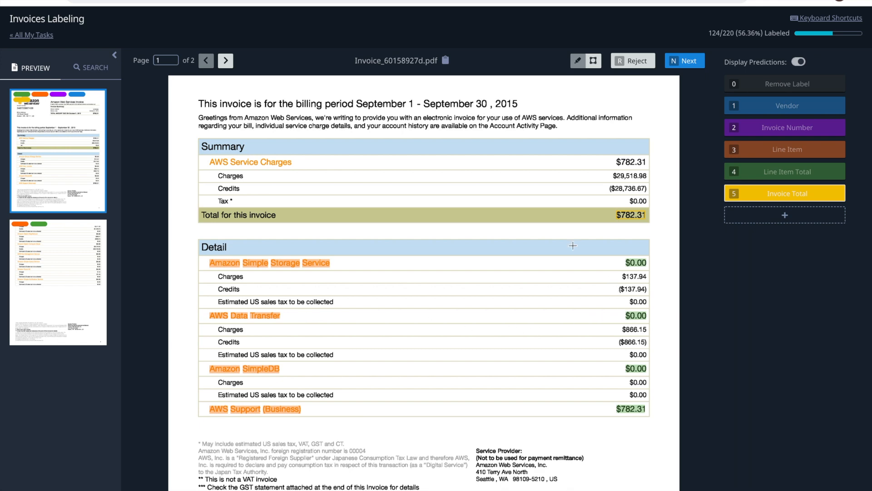
On page 2, accept the SNS, Route 53, SQS, KMS, EC2 and MapReduce line items
left_click(47, 292)
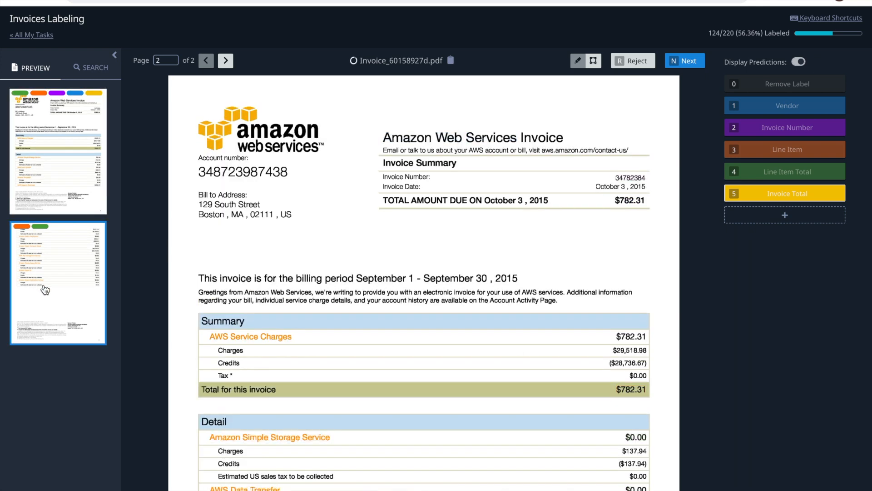
scroll(493, 283, "down", 2)
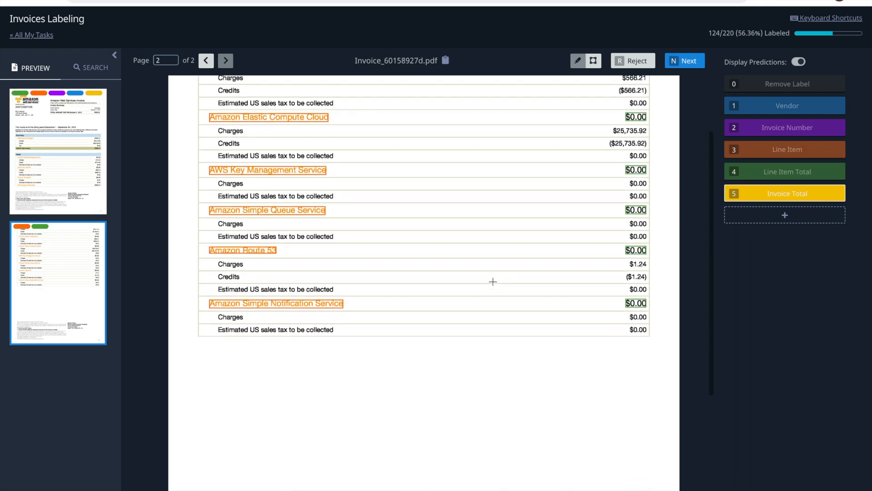
left_click(250, 311)
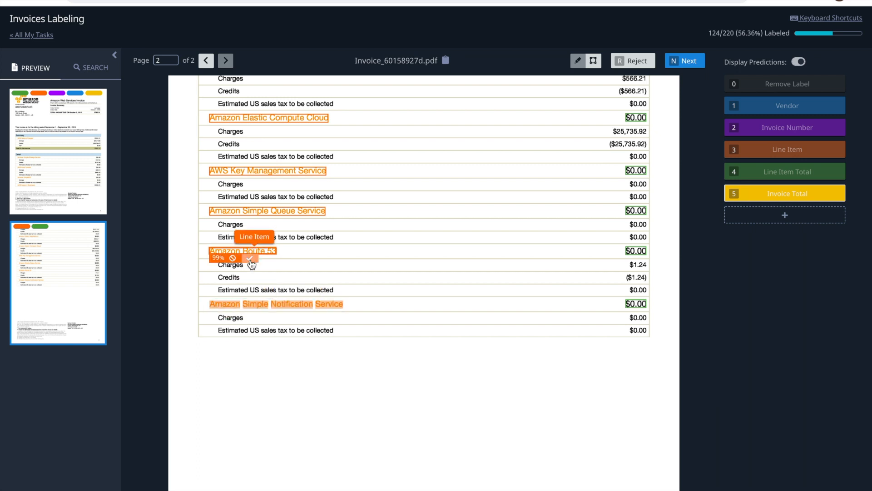
left_click(250, 257)
mouse_move(268, 210)
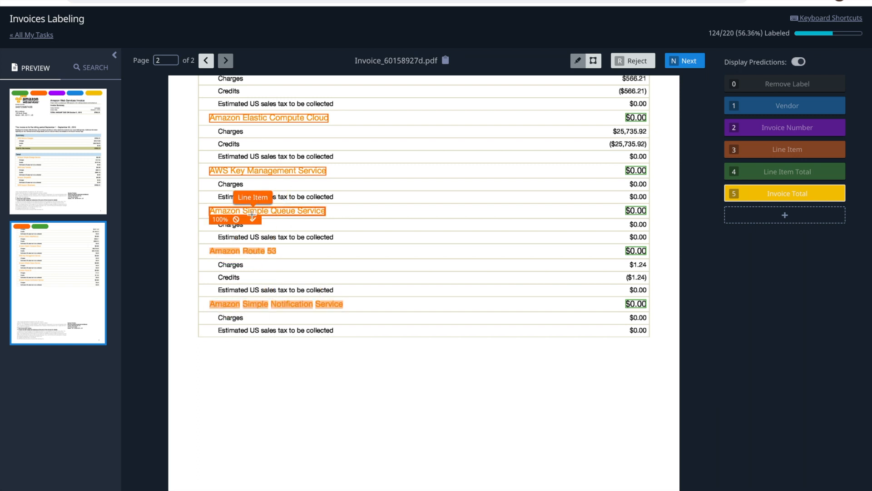
left_click(253, 219)
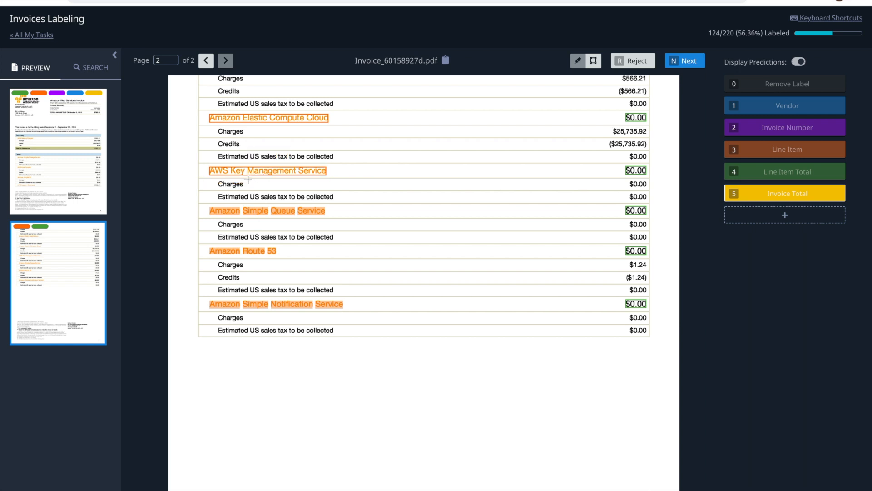
left_click(250, 180)
scroll(271, 153, "up", 2)
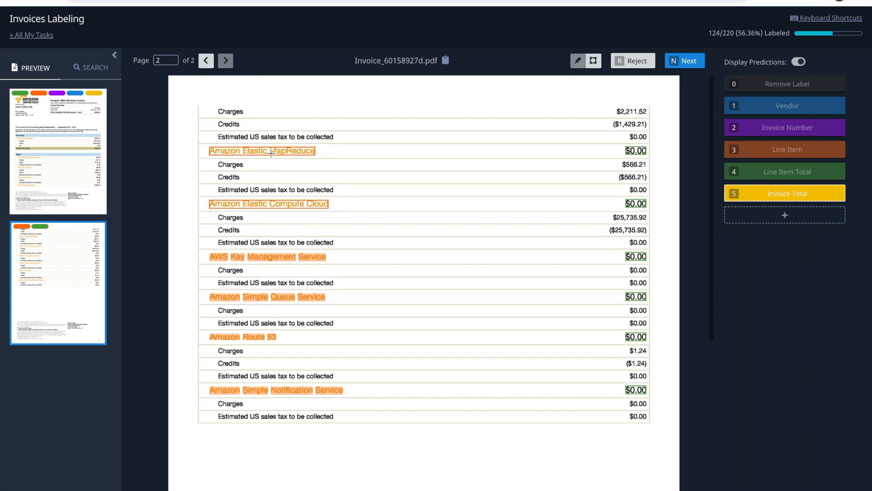
mouse_move(257, 204)
left_click(253, 189)
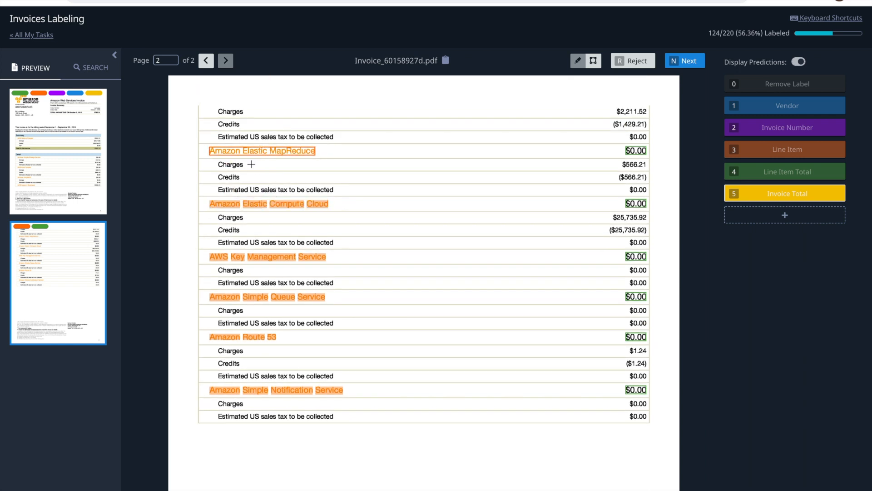
left_click(253, 159)
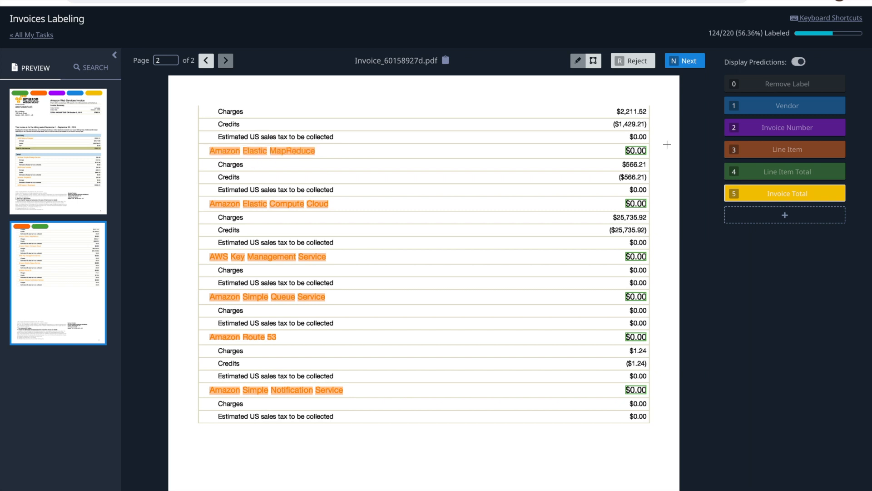
Accept the $0.00 line item totals for all six page-2 service rows
mouse_move(635, 155)
left_click(666, 159)
mouse_move(637, 204)
left_click(666, 212)
mouse_move(636, 256)
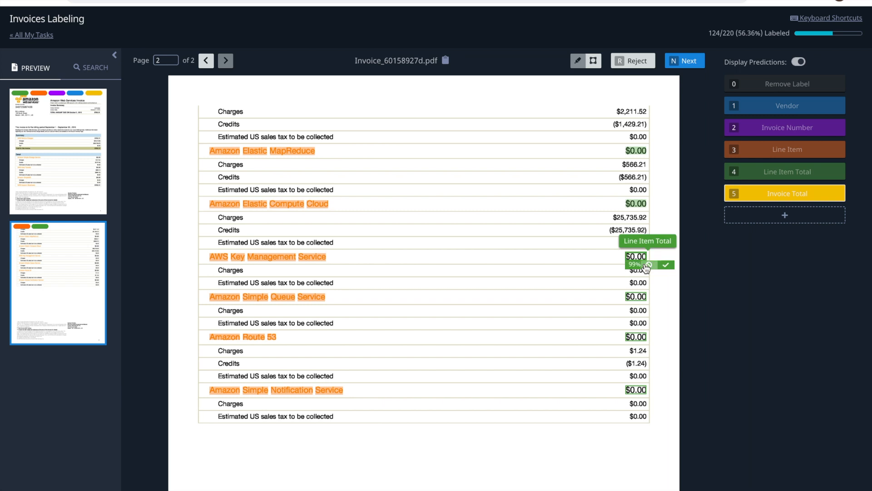
left_click(666, 265)
mouse_move(639, 293)
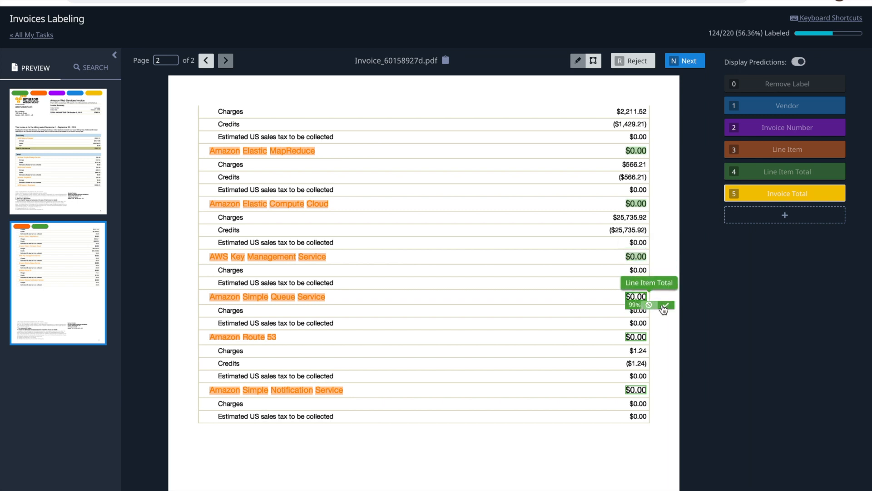
left_click(666, 304)
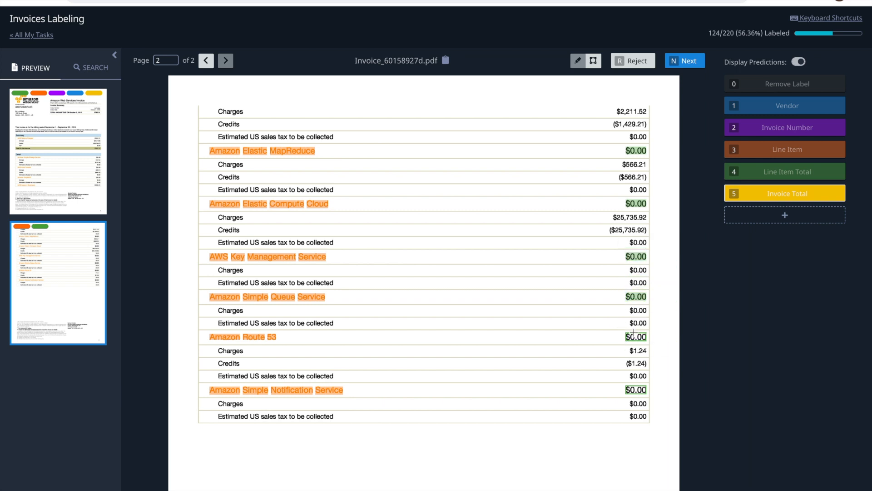
mouse_move(634, 332)
left_click(666, 345)
mouse_move(639, 389)
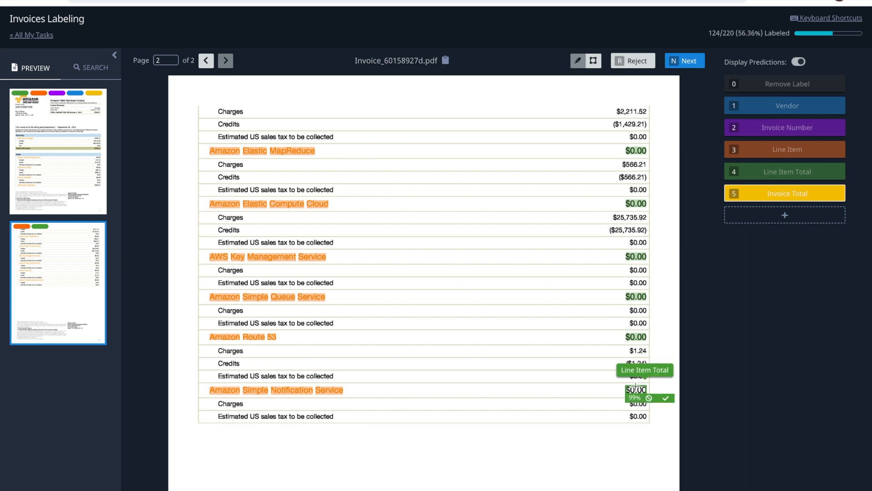
left_click(665, 398)
Accept $782.31 as the Invoice Total and submit the AWS invoice
left_click(691, 62)
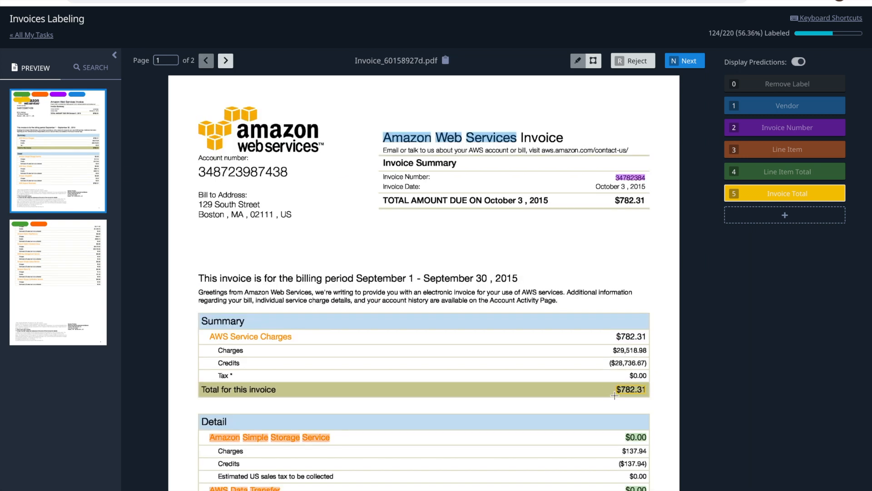
left_click(655, 400)
left_click(686, 63)
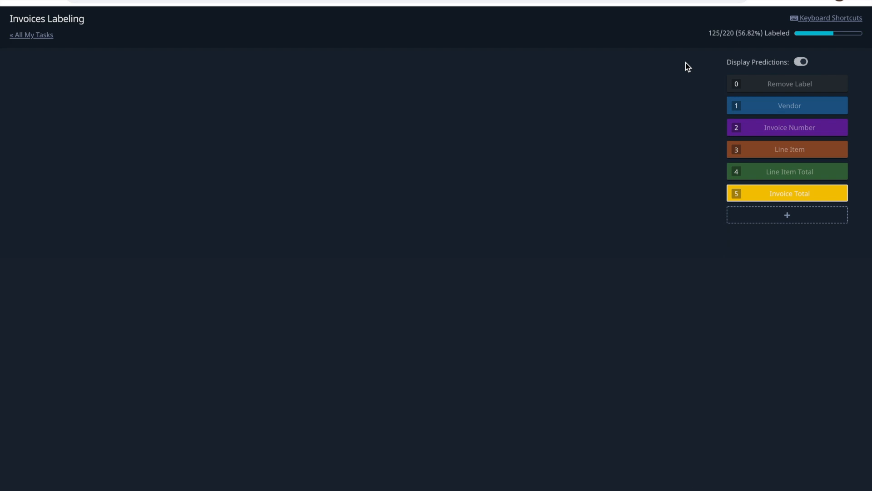
Accept Amazon Web Services, Inc. as vendor, the predicted invoice number, and $2,888.95 as Invoice Total
mouse_move(428, 139)
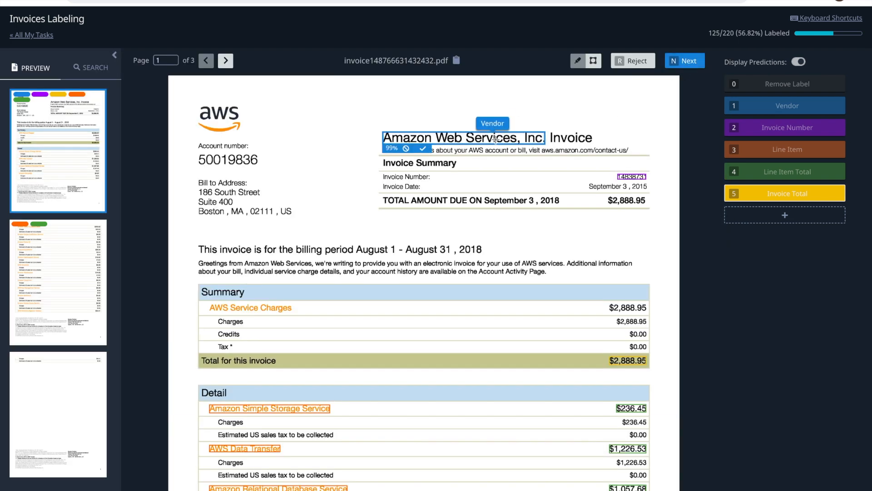
left_click(422, 148)
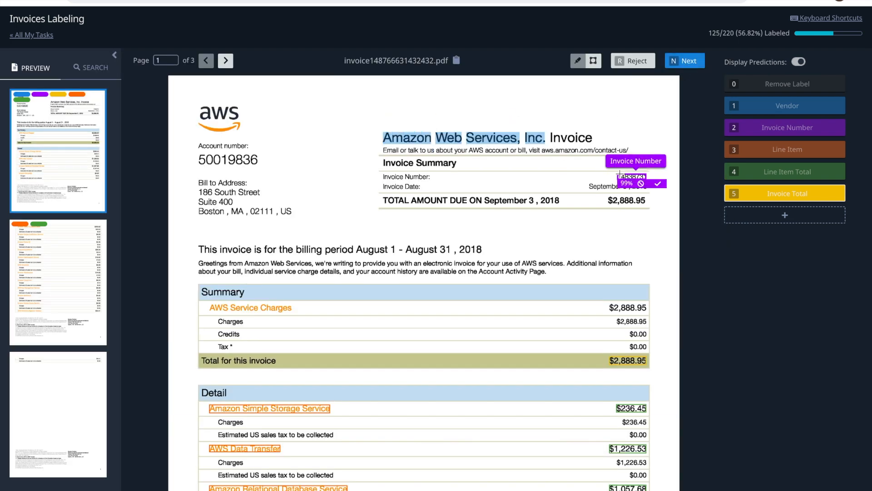
mouse_move(632, 177)
left_click(659, 185)
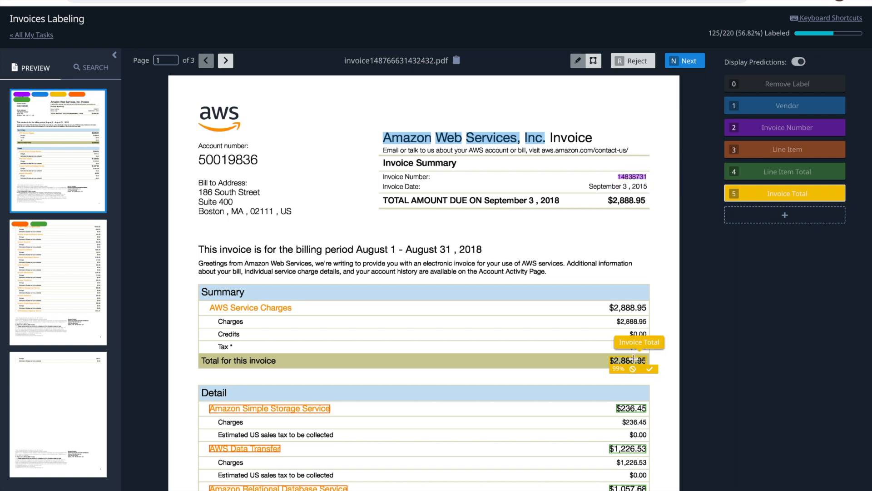
left_click(649, 368)
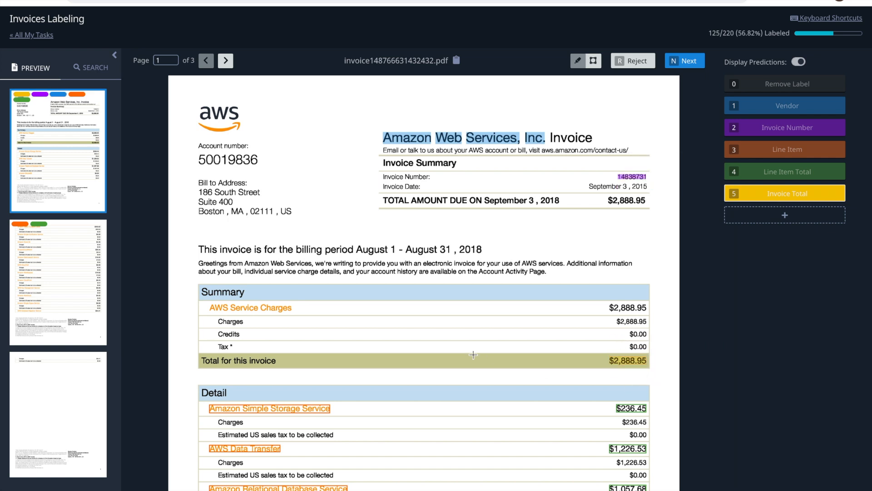
Accept the S3, AWS Data Transfer, Relational Database Service and SimpleDB line item predictions
mouse_move(291, 408)
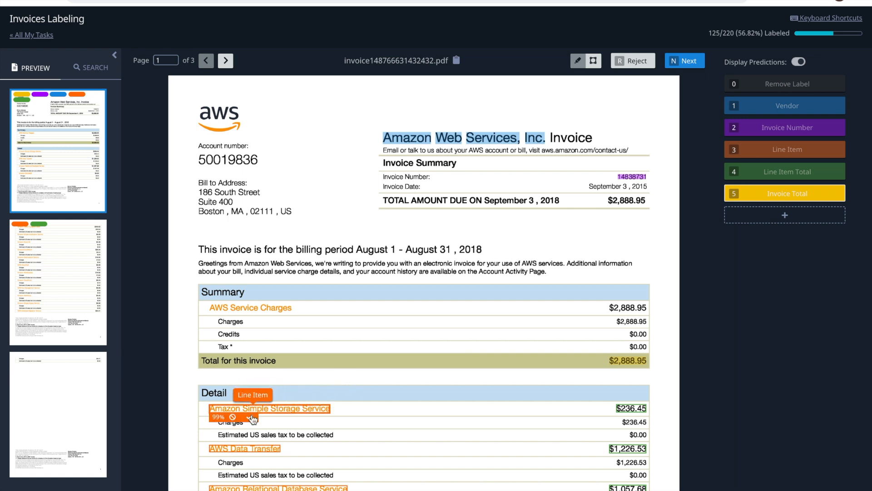
left_click(253, 415)
left_click(252, 455)
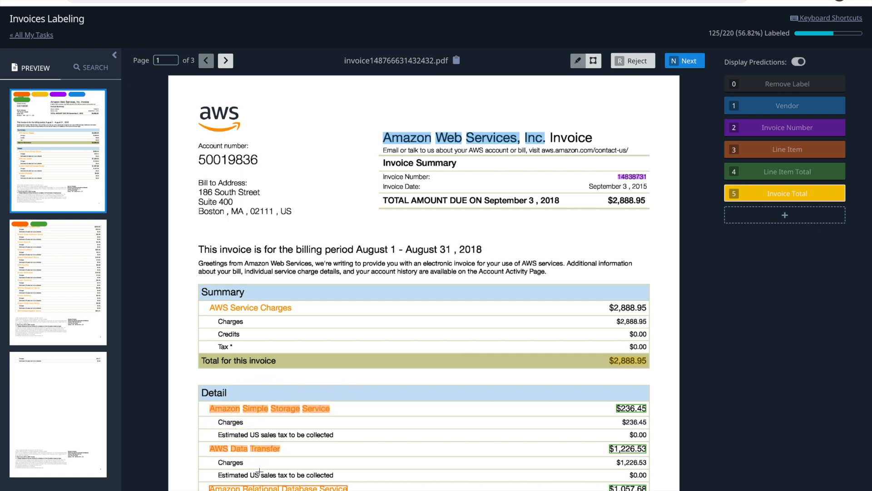
scroll(282, 409, "down", 2)
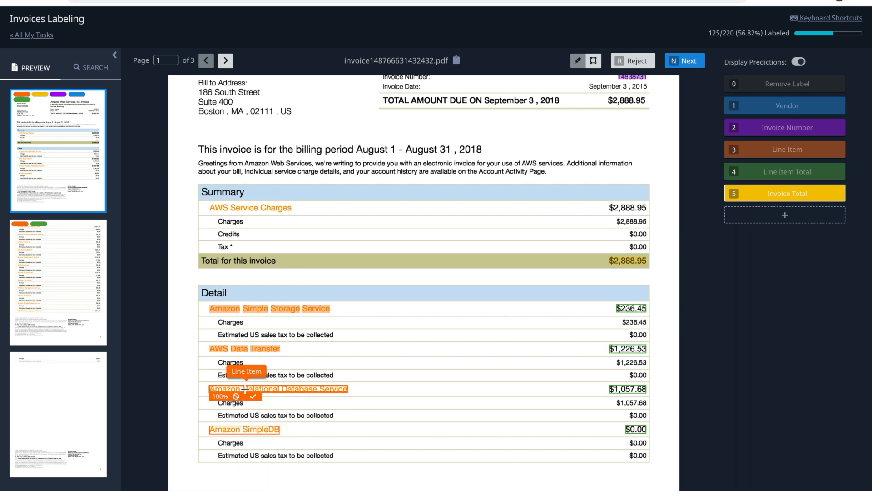
left_click(251, 398)
mouse_move(245, 430)
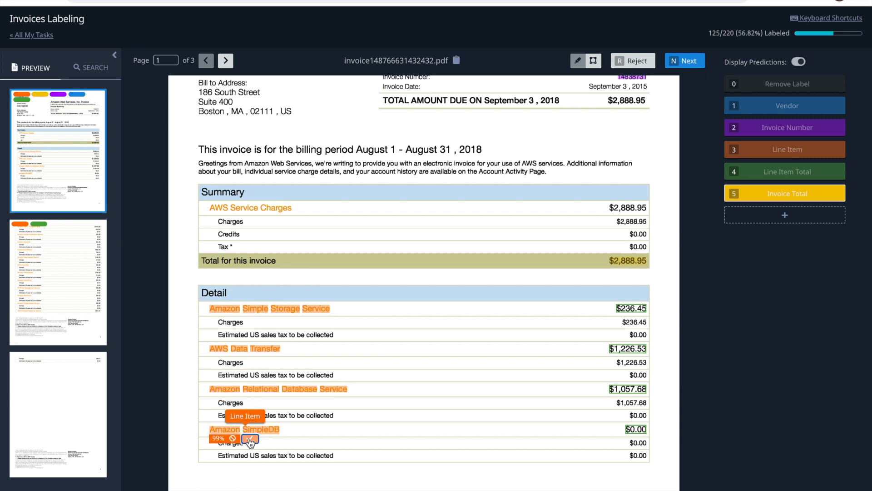
left_click(249, 437)
Accept line item totals $236.45, $1,226.53, $1,057.68 and SimpleDB's $0.00
left_click(656, 316)
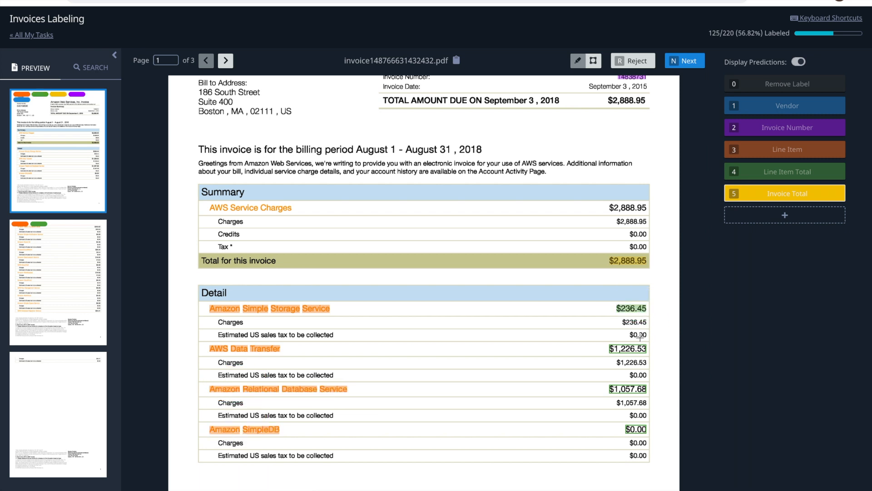
mouse_move(636, 349)
left_click(655, 362)
left_click(655, 398)
mouse_move(642, 429)
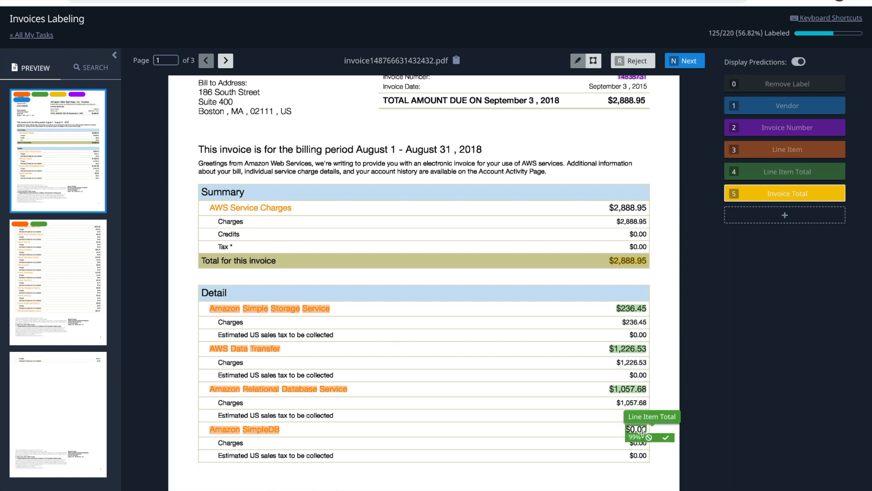
left_click(666, 438)
View page 2 of the invoice, then advance two invoices to the $117.09 AWS invoice
left_click(44, 258)
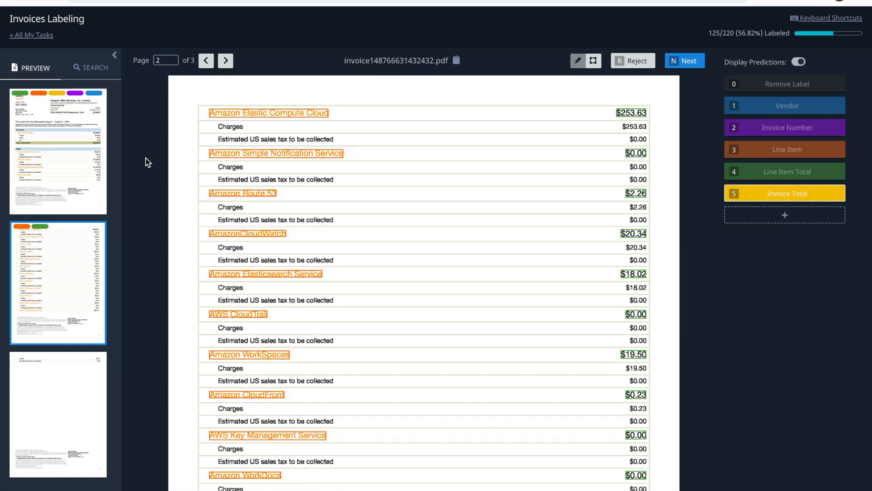
scroll(648, 267, "down", 3)
key("n")
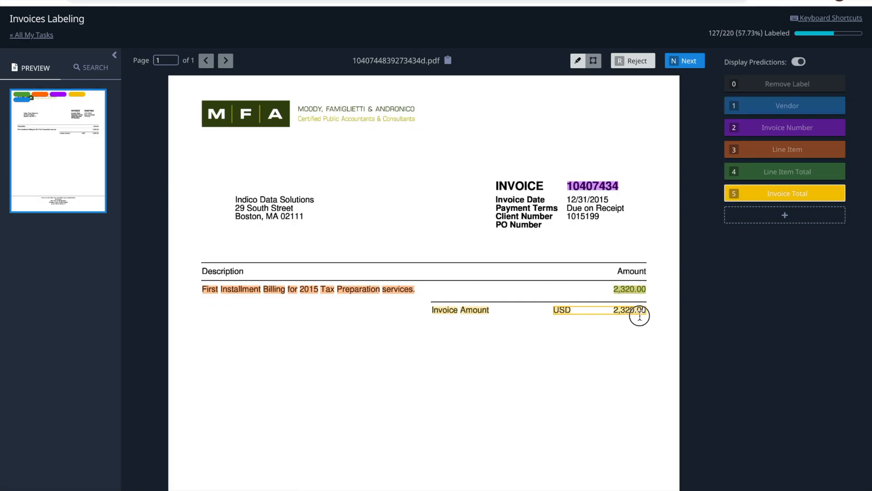
key("n")
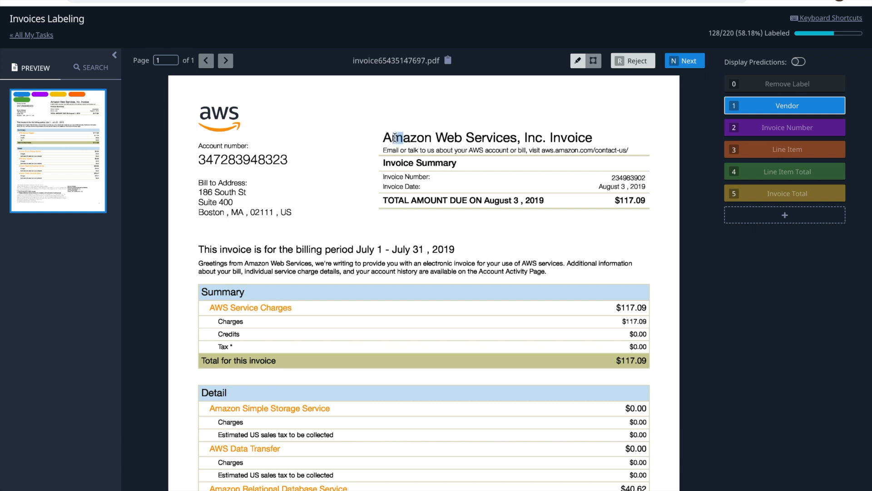
double_click(394, 138)
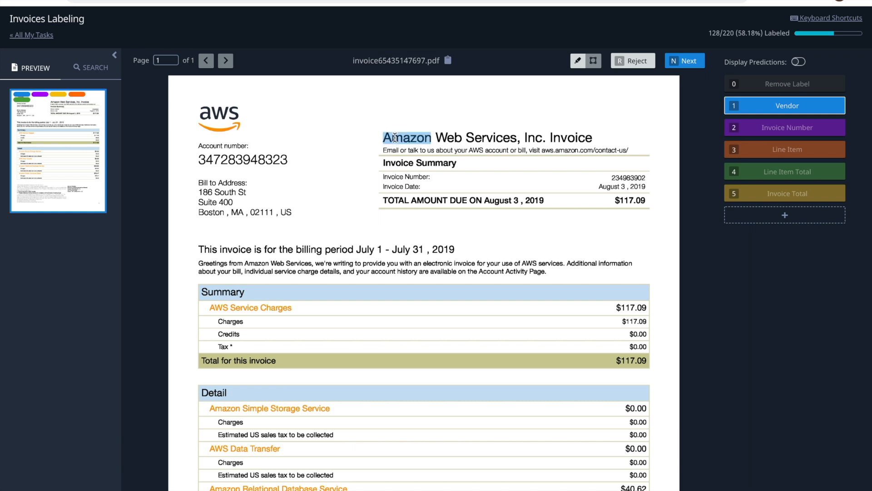
triple_click(503, 141)
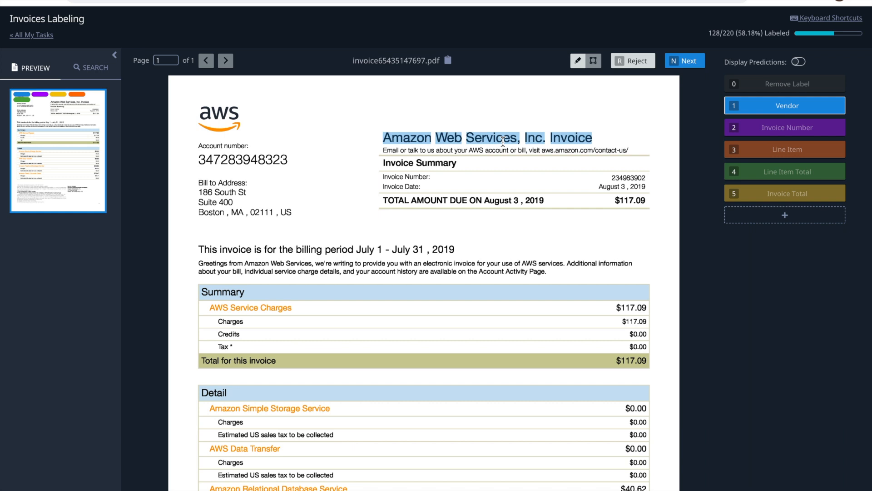
left_click(740, 83)
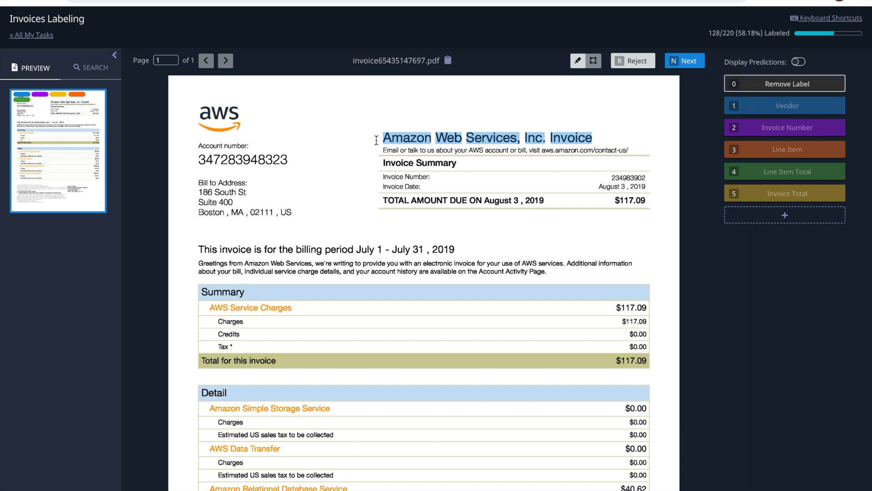
left_click_drag(376, 138, 604, 132)
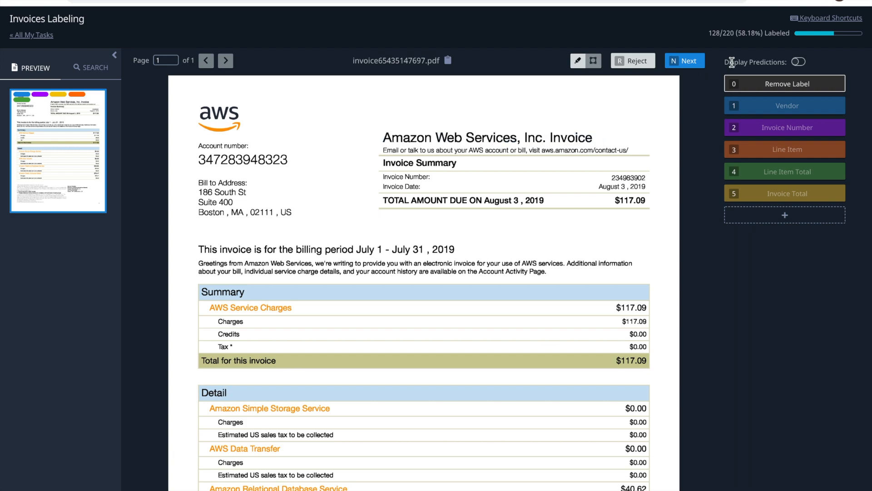
left_click(820, 17)
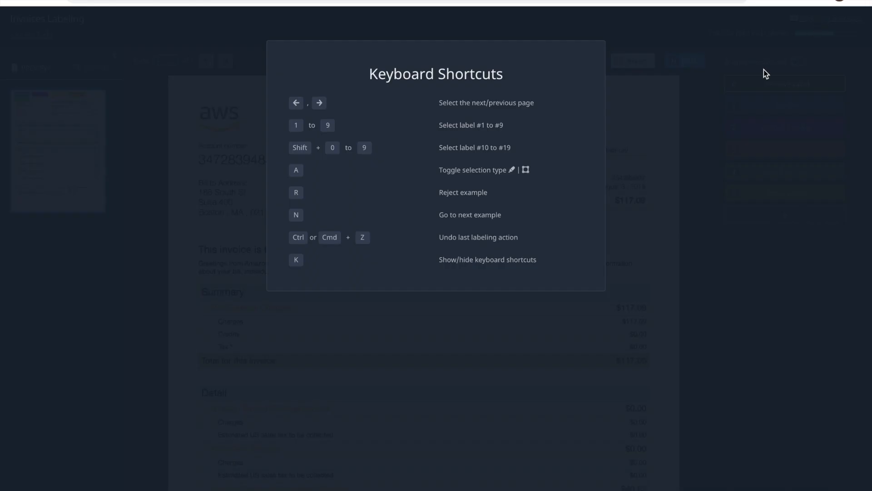
left_click(613, 168)
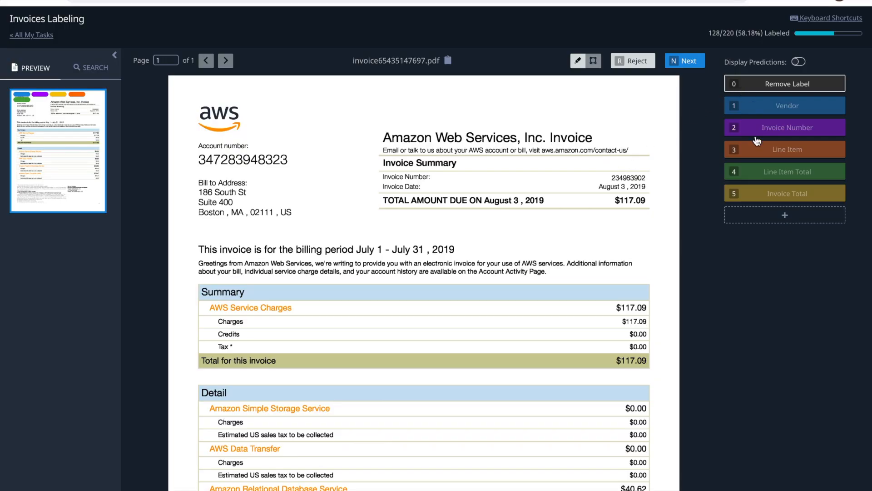
Display predictions and accept Amazon Web Services, Inc. as vendor and 234983902 as invoice number
left_click(797, 63)
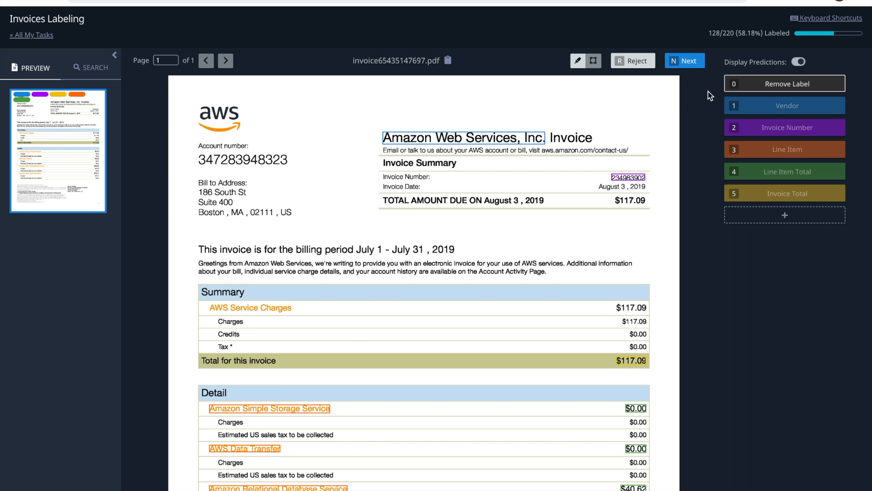
left_click(544, 135)
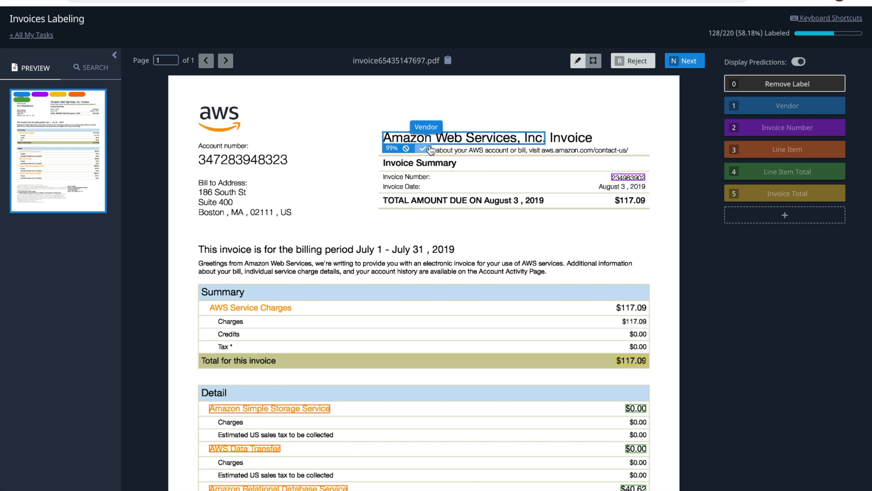
left_click(621, 176)
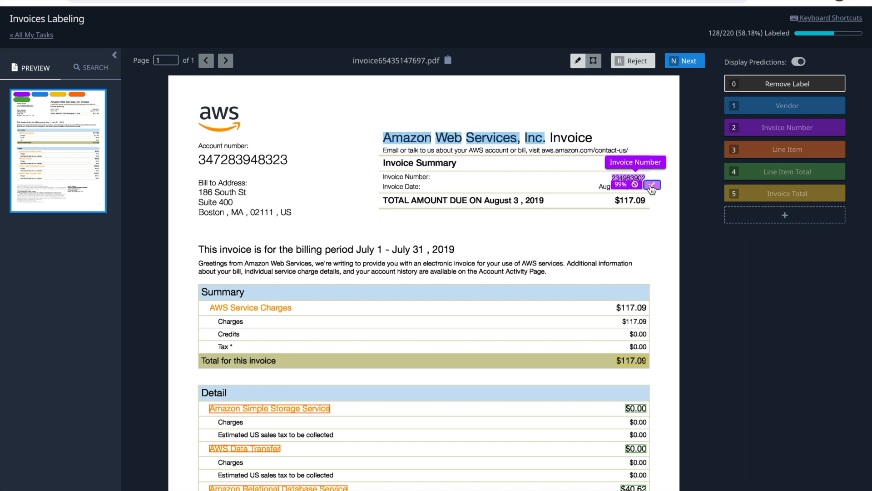
Accept the S3, AWS Data Transfer, Relational Database Service and Elastic Compute Cloud line items
left_click(253, 415)
left_click(253, 457)
scroll(298, 426, "down", 3)
mouse_move(300, 354)
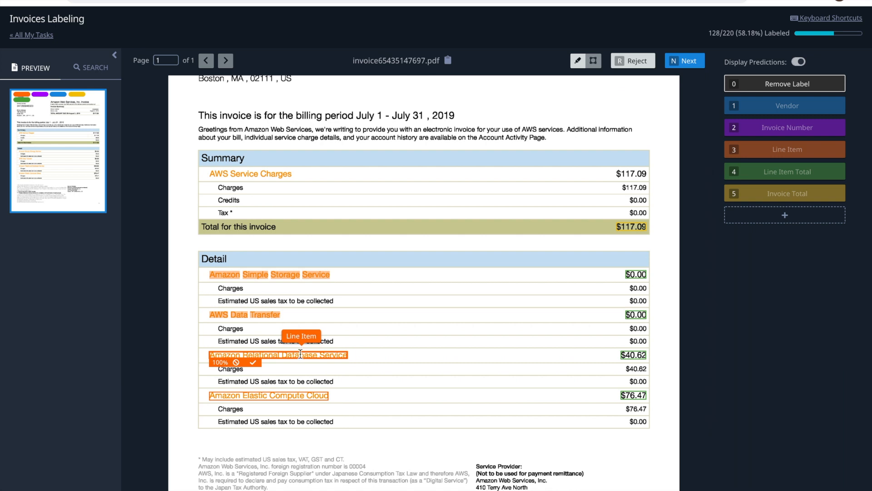
left_click(253, 362)
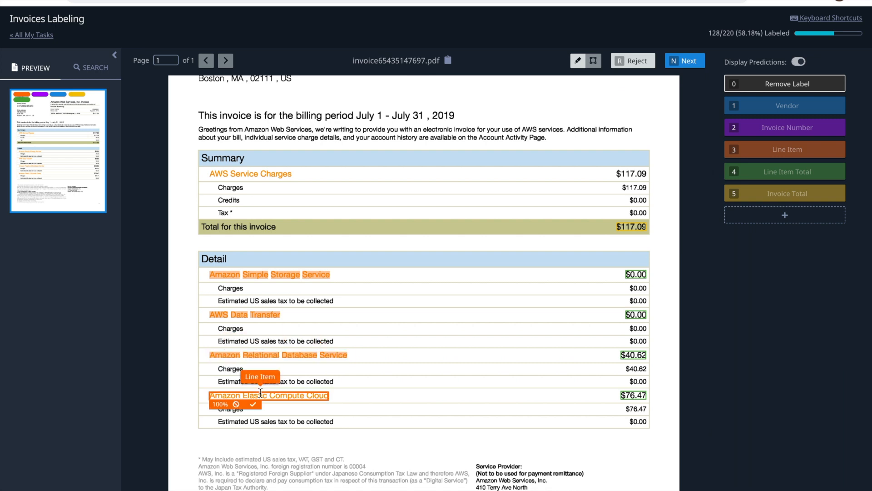
left_click(253, 404)
Accept line item totals $0.00, $0.00, $40.62 and $76.47, then submit the invoice
mouse_move(648, 291)
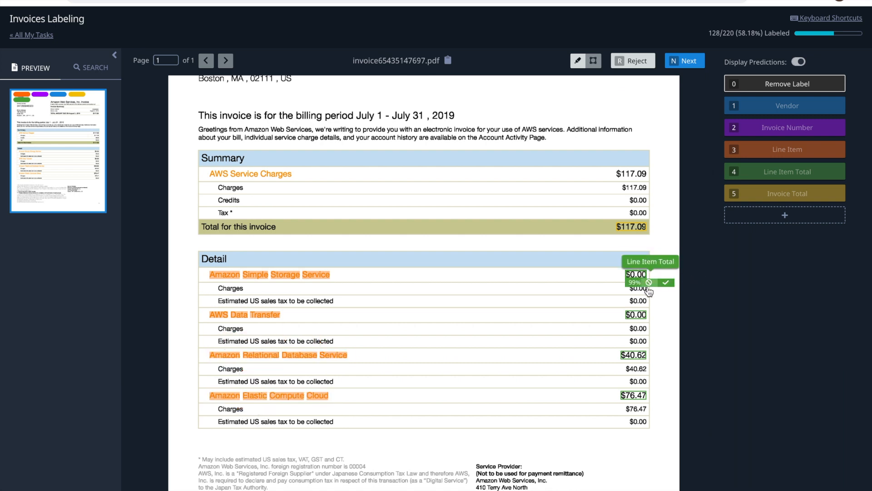
left_click(666, 282)
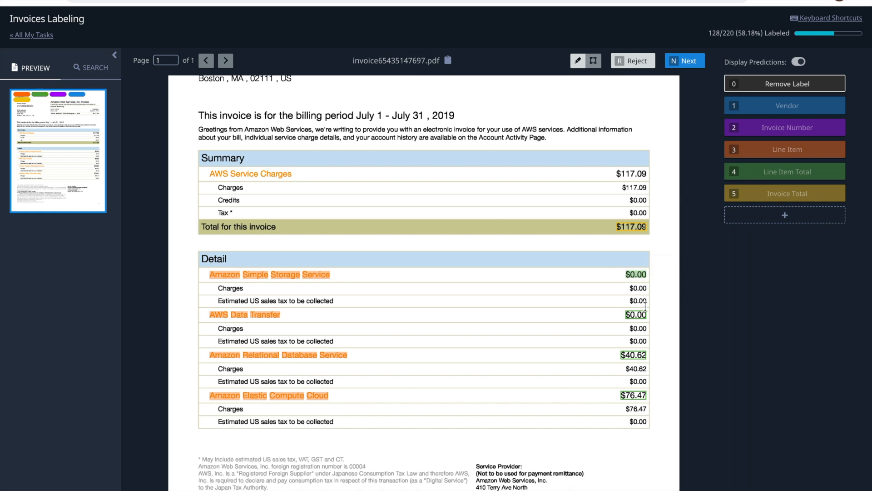
left_click(664, 323)
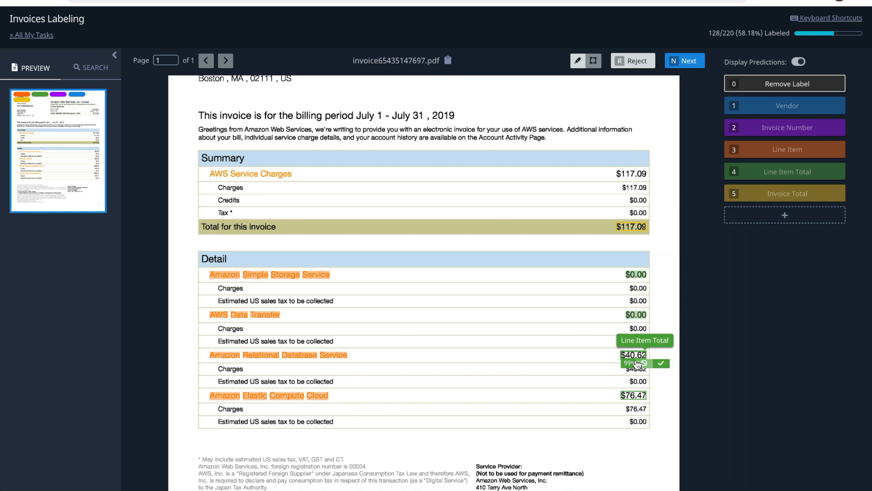
left_click(661, 363)
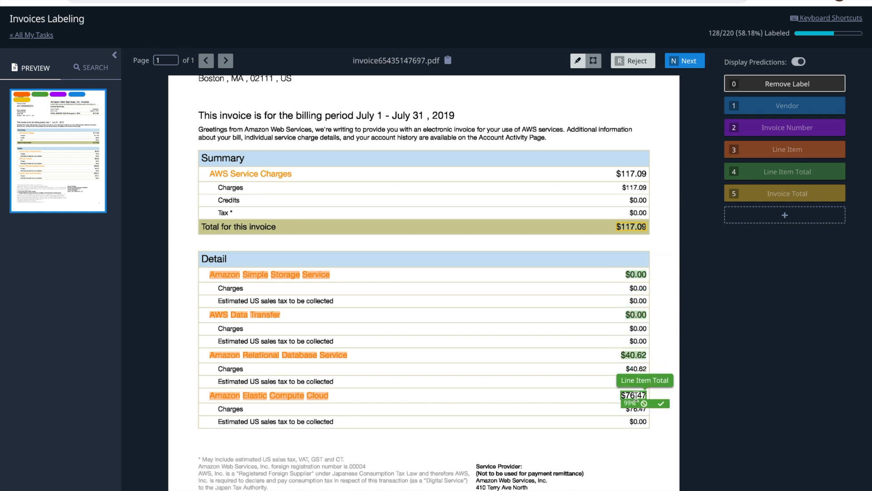
mouse_move(642, 403)
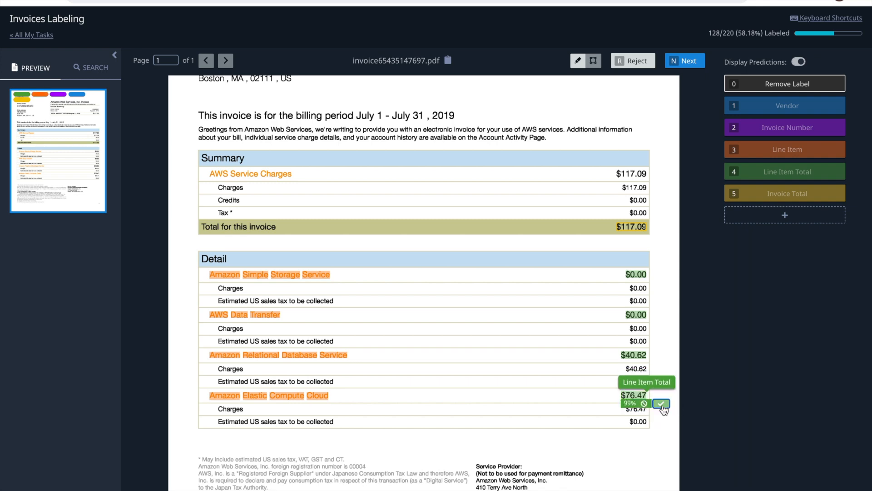
left_click(661, 403)
scroll(493, 403, "down", 2)
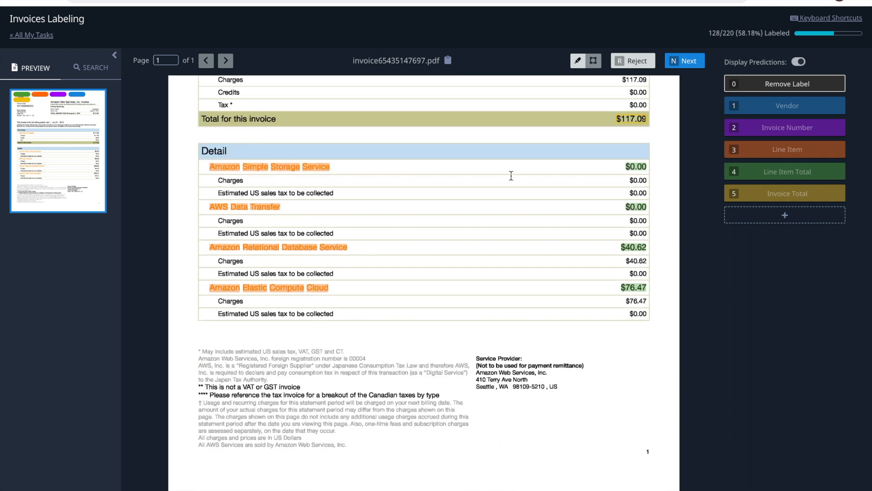
left_click(685, 59)
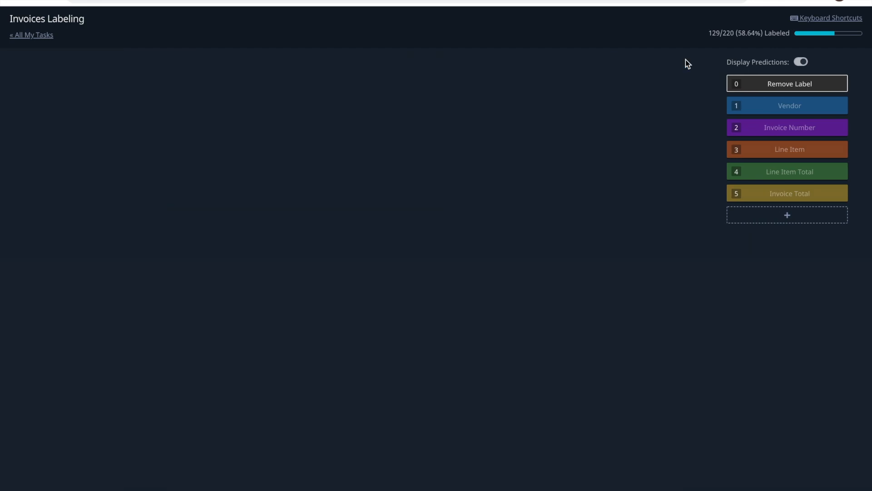